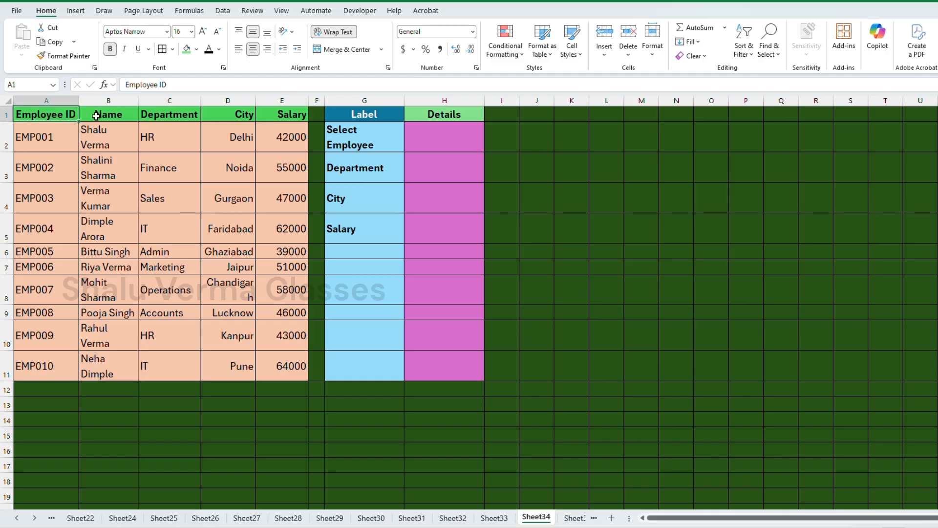
Center-align the table headers in A1:E1, from Employee ID through Salary
click(166, 112)
click(233, 110)
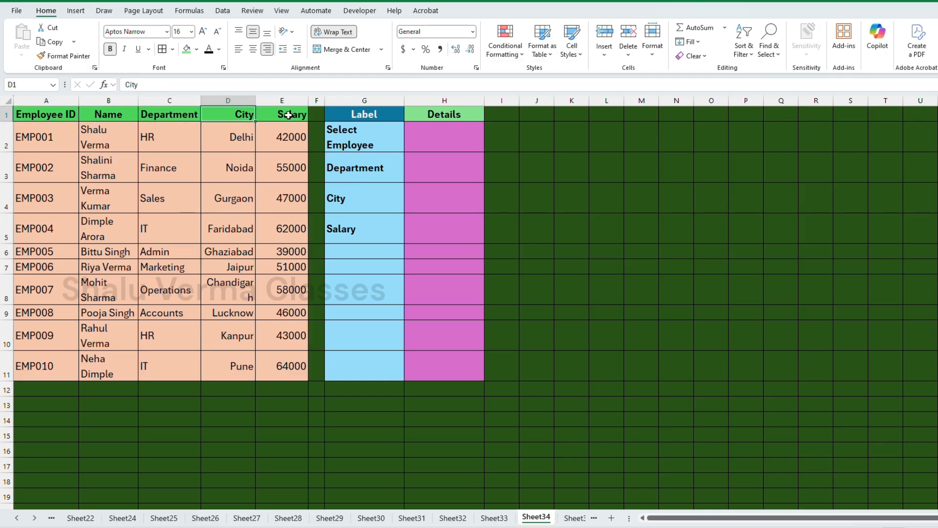
click(285, 115)
drag(22, 116, 270, 113)
click(238, 49)
click(253, 49)
click(204, 132)
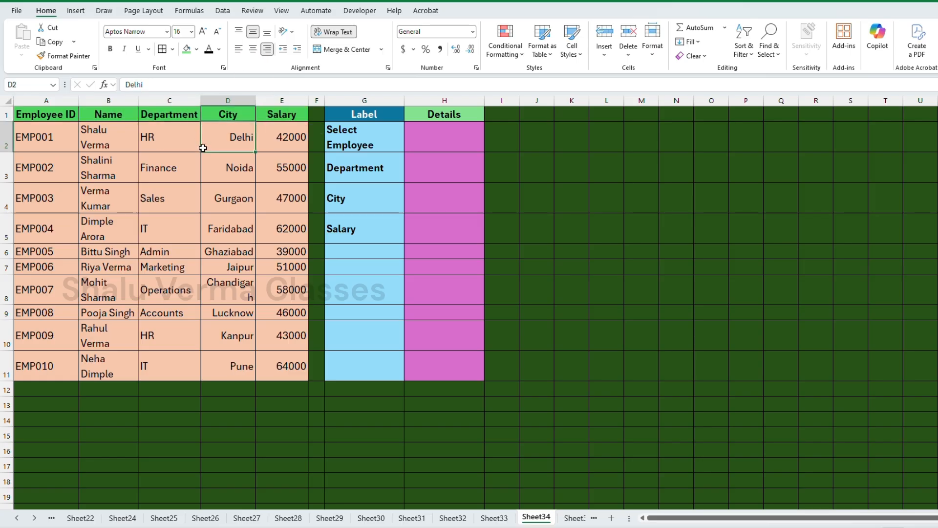
Enter the full name of the employee from row 5 in H2, beside Select Employee
click(199, 188)
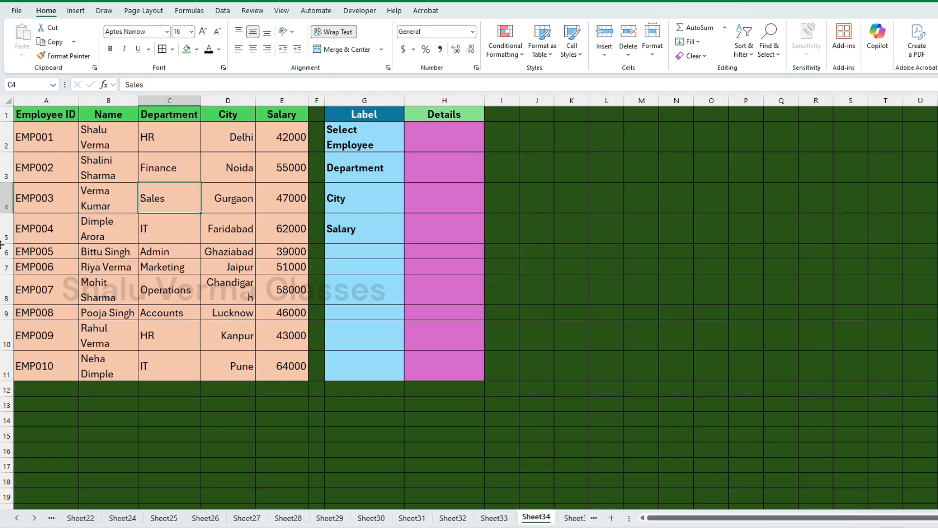
click(93, 236)
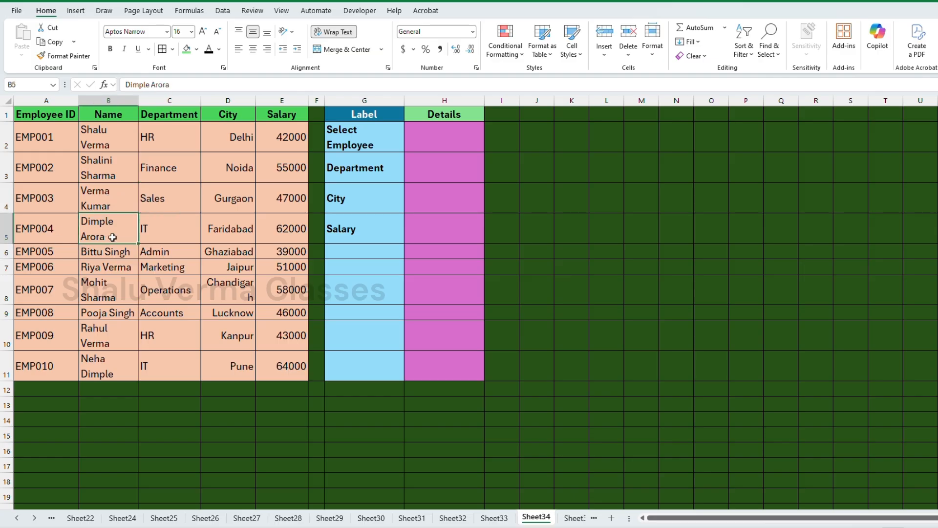
click(444, 136)
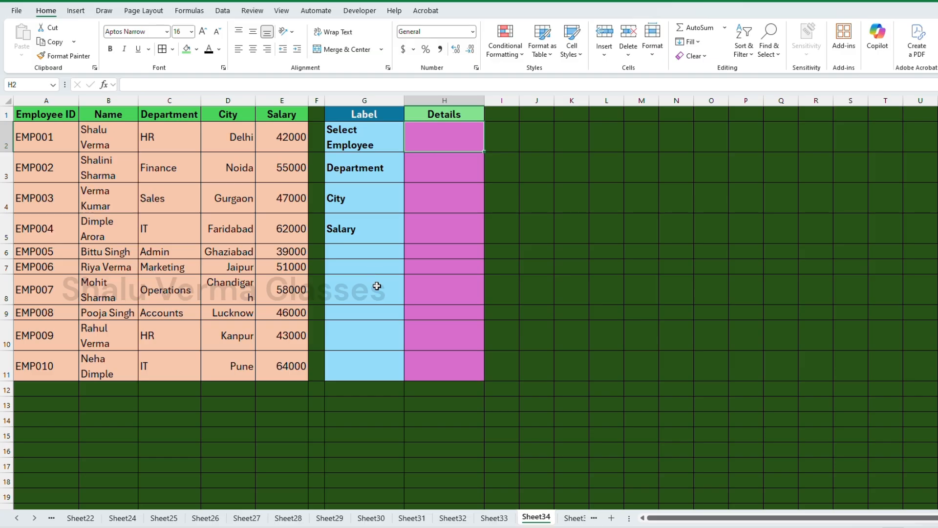
text(Dimple Arora)
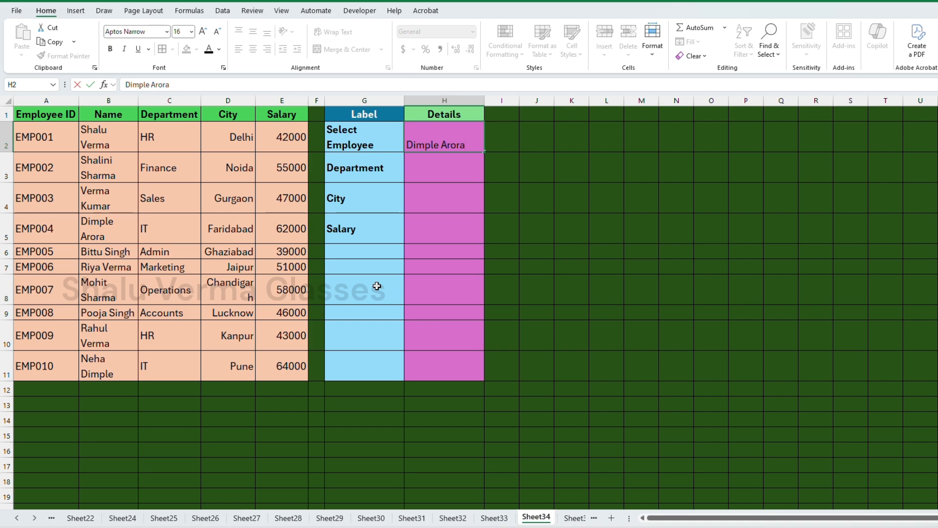
key(Return)
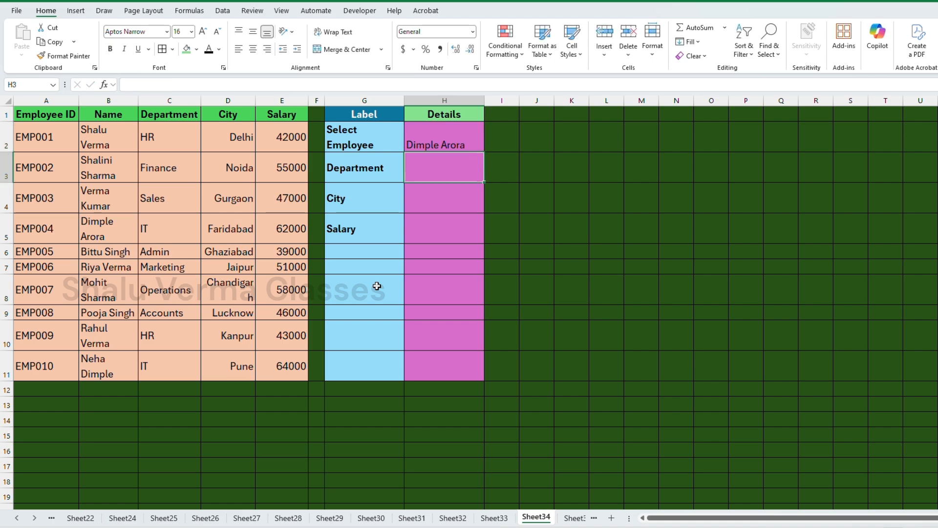
drag(461, 128, 466, 372)
click(186, 32)
key(Return)
Enter IT in H3 as the chosen employee's department
click(453, 168)
click(79, 230)
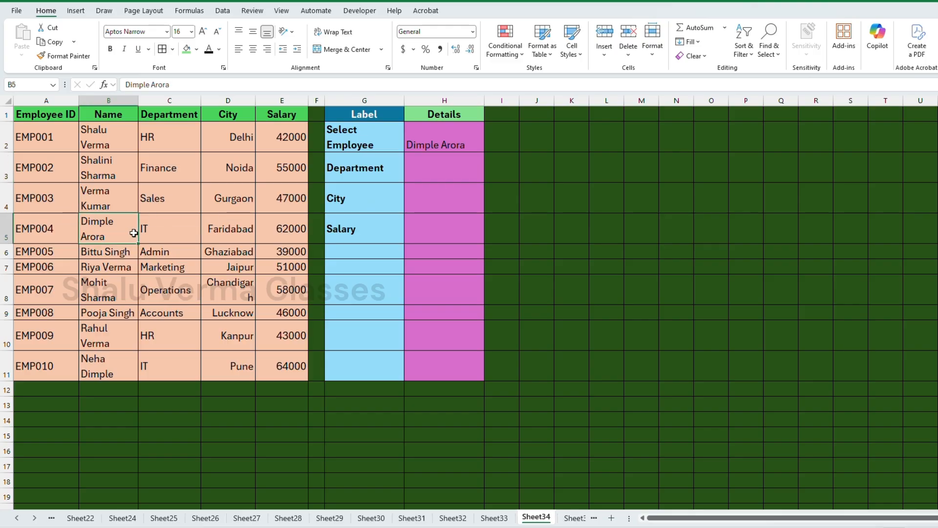
click(440, 167)
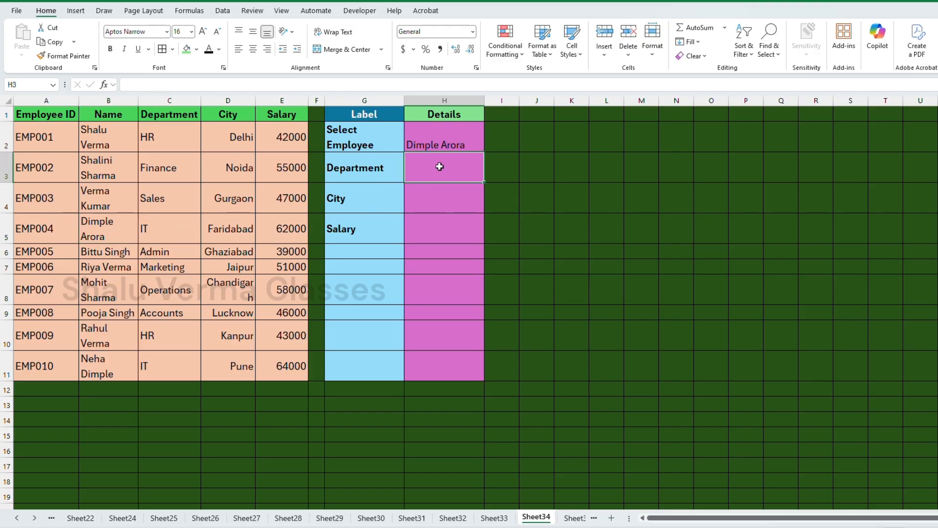
text(IT)
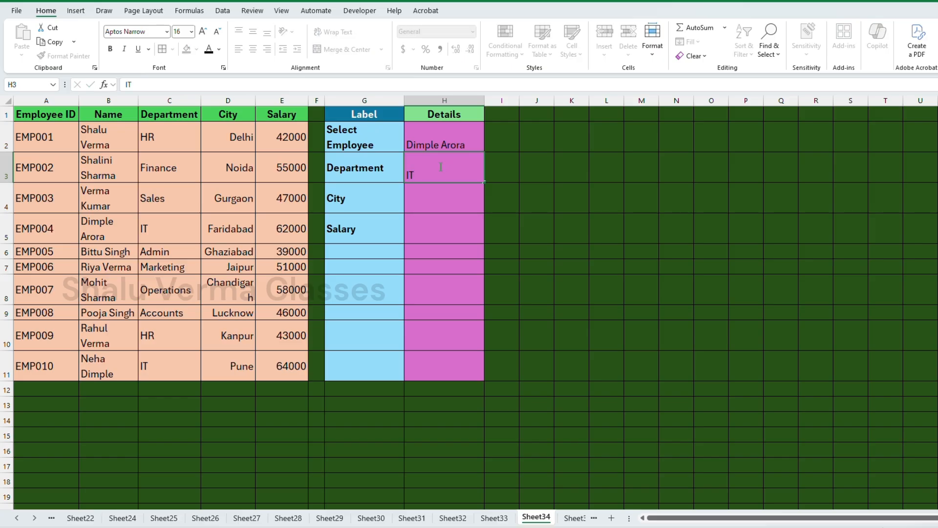
key(Return)
Enter Faridabad in H4 as the chosen employee's city
click(252, 236)
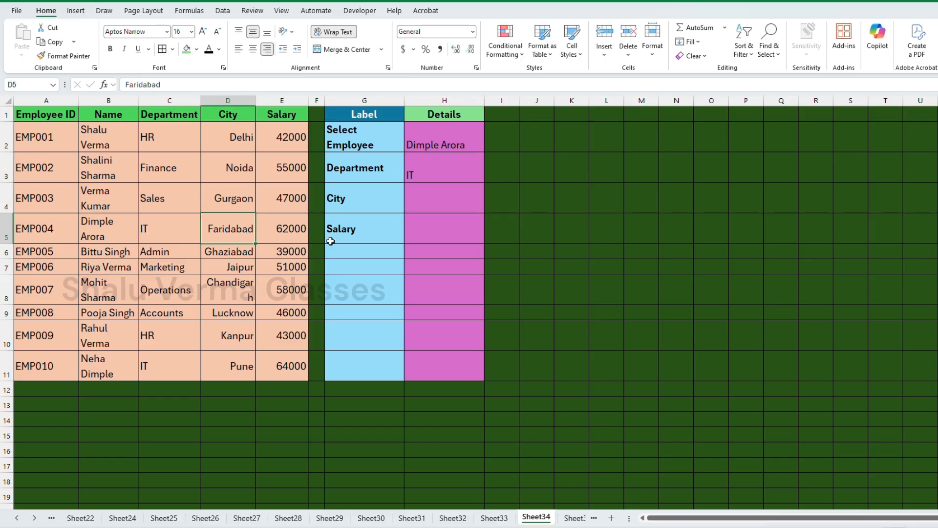
click(450, 207)
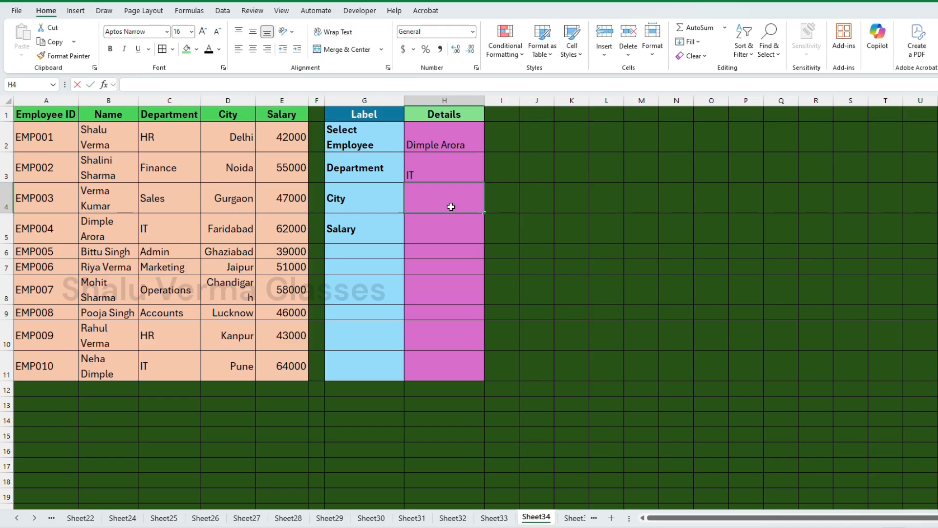
text(Faridabad)
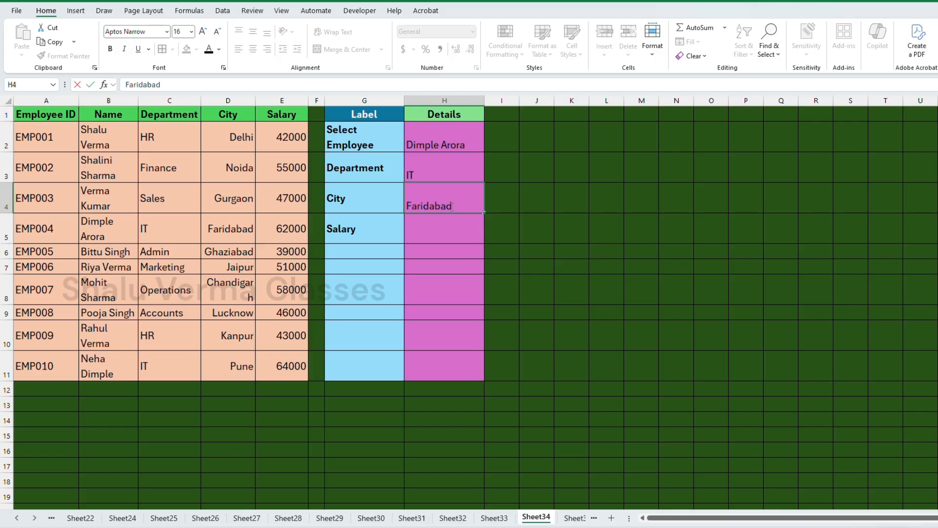
key(Return)
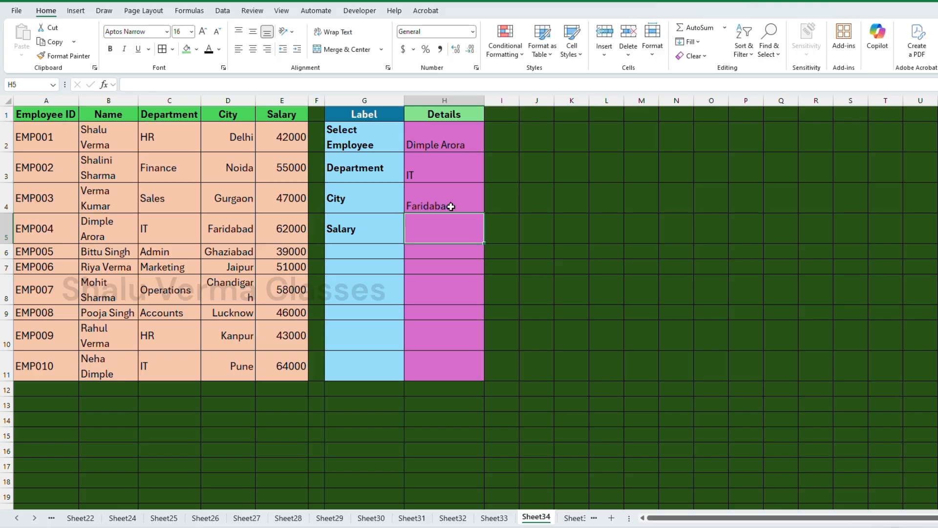
Enter 62000 in H5 as the chosen employee's salary
click(289, 228)
click(416, 233)
text(62000)
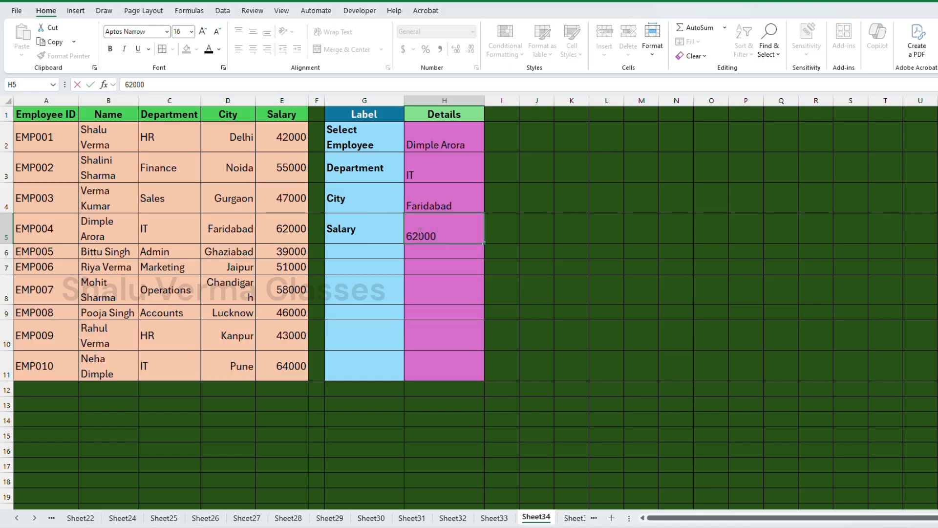
key(Return)
Clear the manually entered employee details from H2:H6
key(Up)
key(Up)
key(Up)
key(Up)
key(Up)
key(Down)
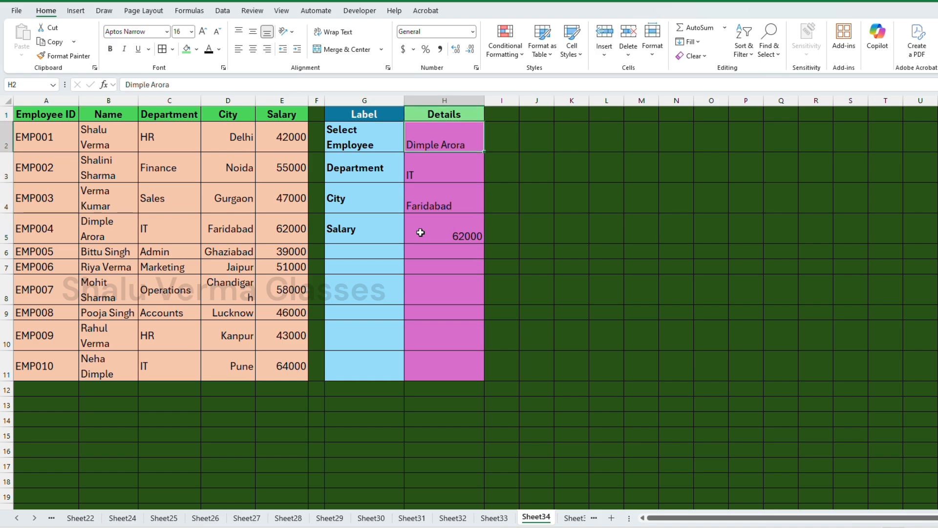
key(shift+Down)
key(shift+Down)
key(shift+Down)
key(shift+Down)
key(Delete)
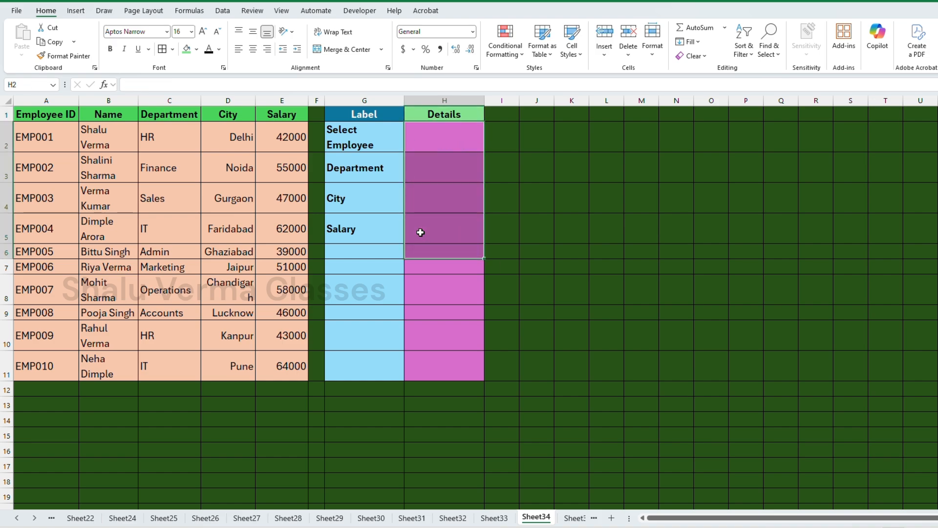
Examine the name, city and salary of the employee in row 5
click(437, 148)
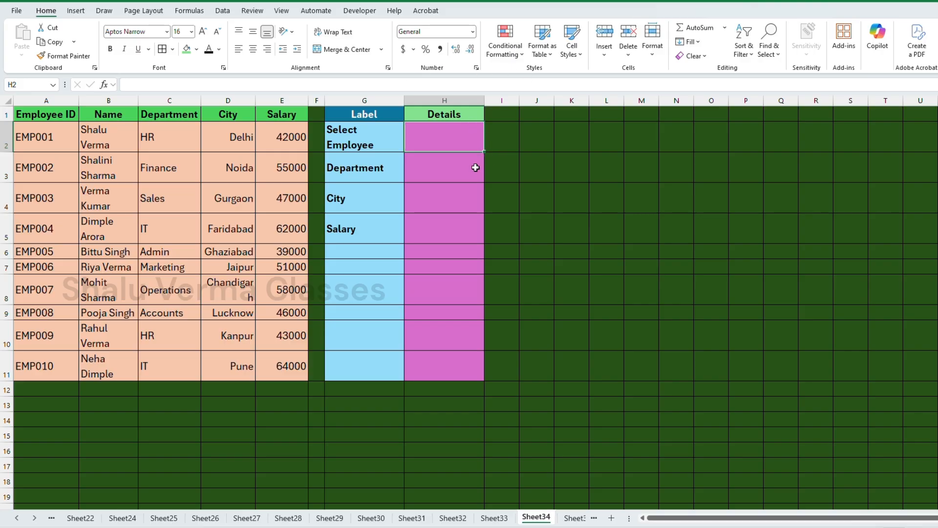
scroll(193, 176, up, 4)
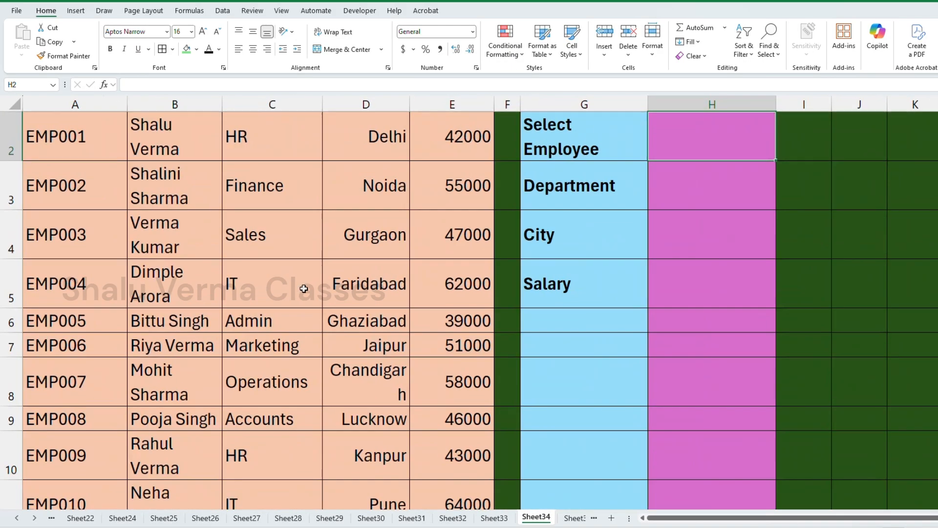
click(172, 295)
click(406, 289)
click(467, 288)
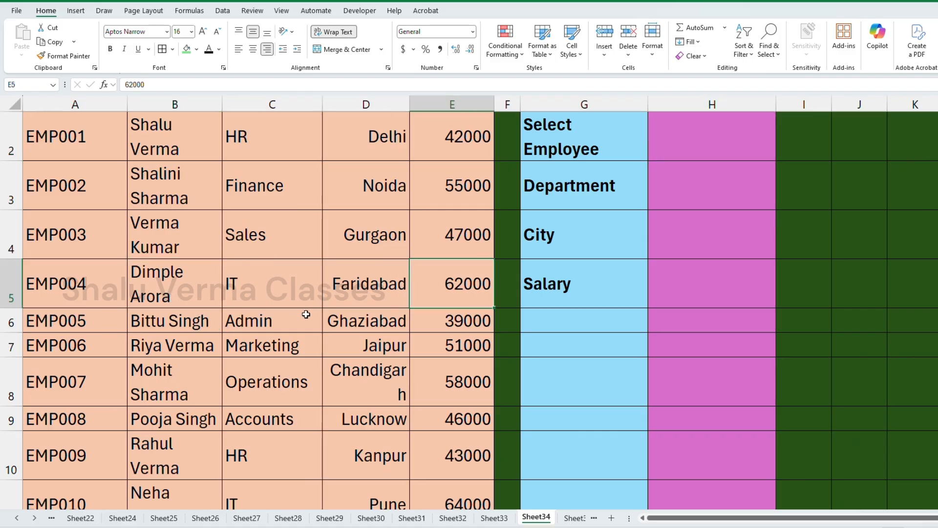
scroll(303, 314, down, 3)
Start a data validation rule for H2, beside Select Employee, that allows a List
click(511, 150)
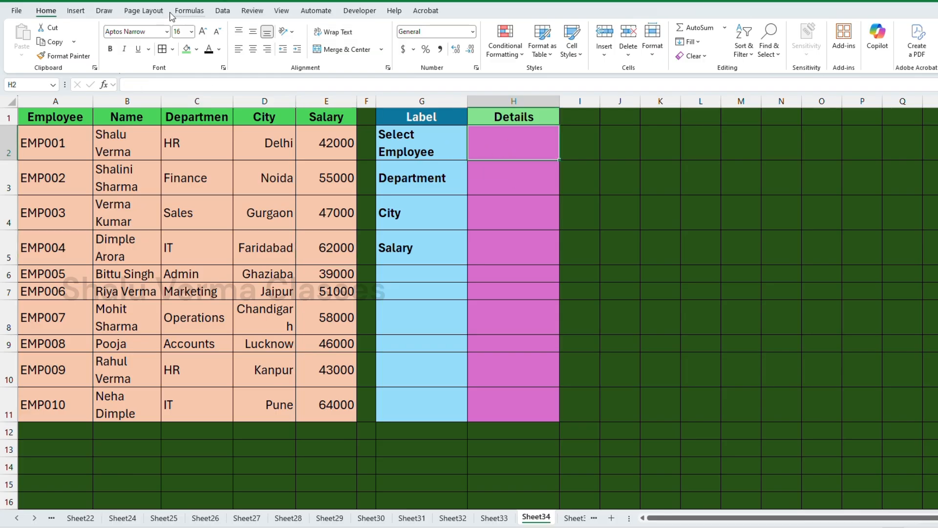
click(223, 11)
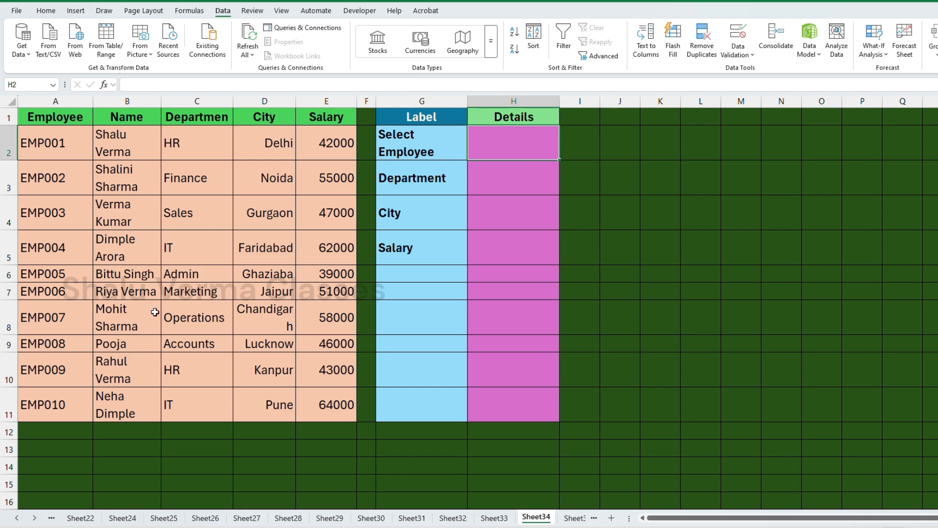
click(318, 253)
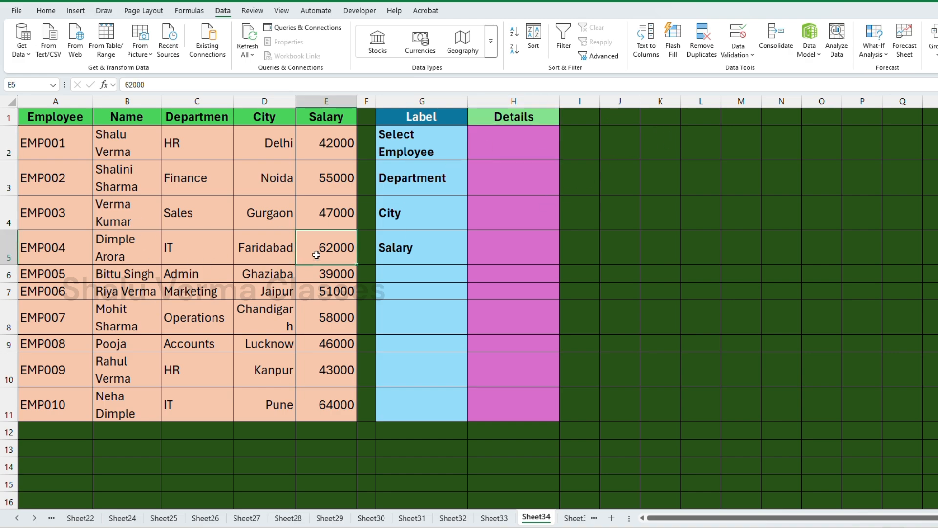
click(496, 154)
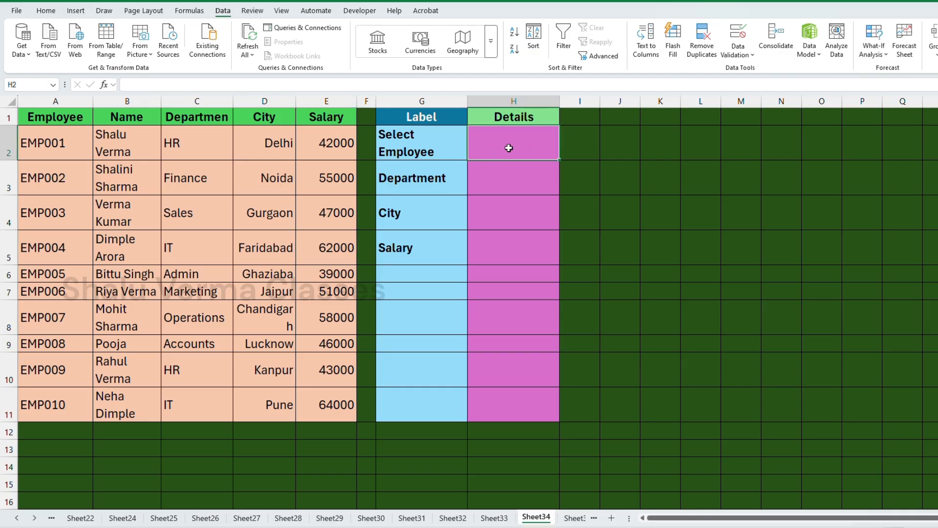
click(753, 56)
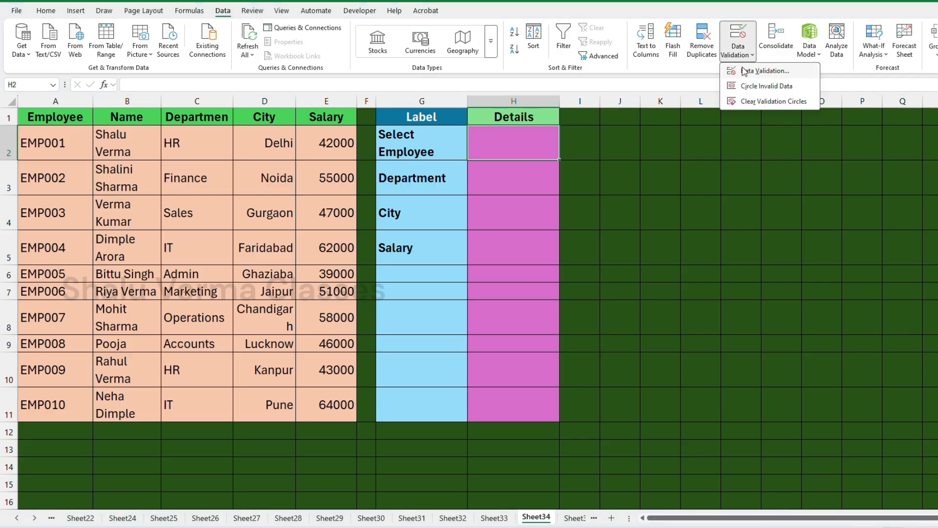
click(771, 72)
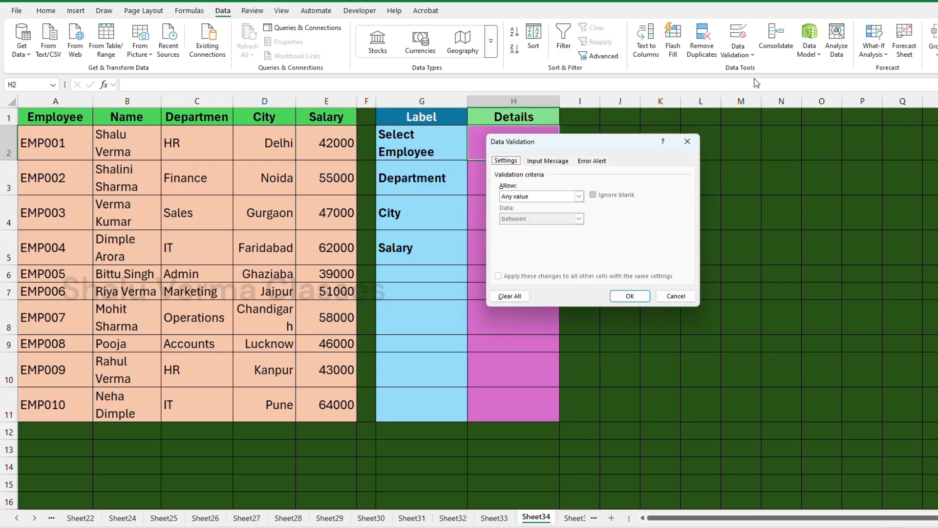
drag(623, 148, 181, 251)
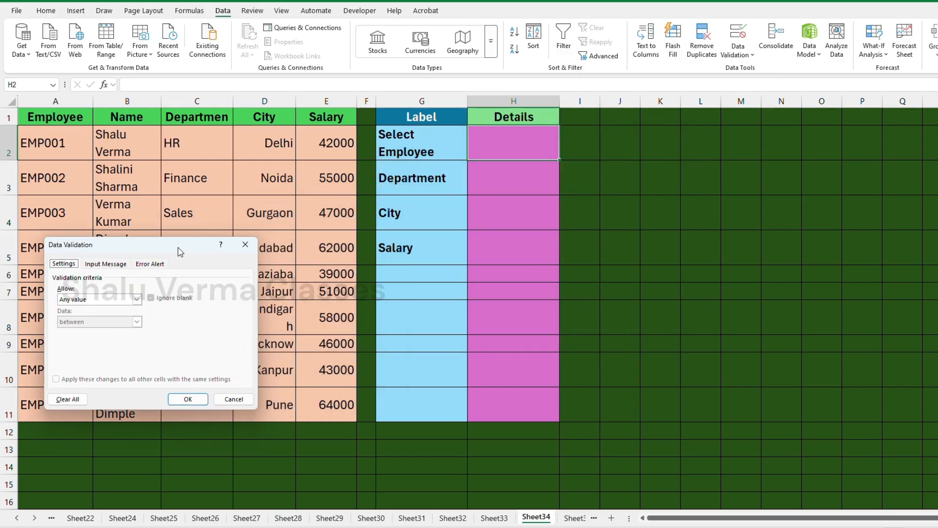
click(137, 299)
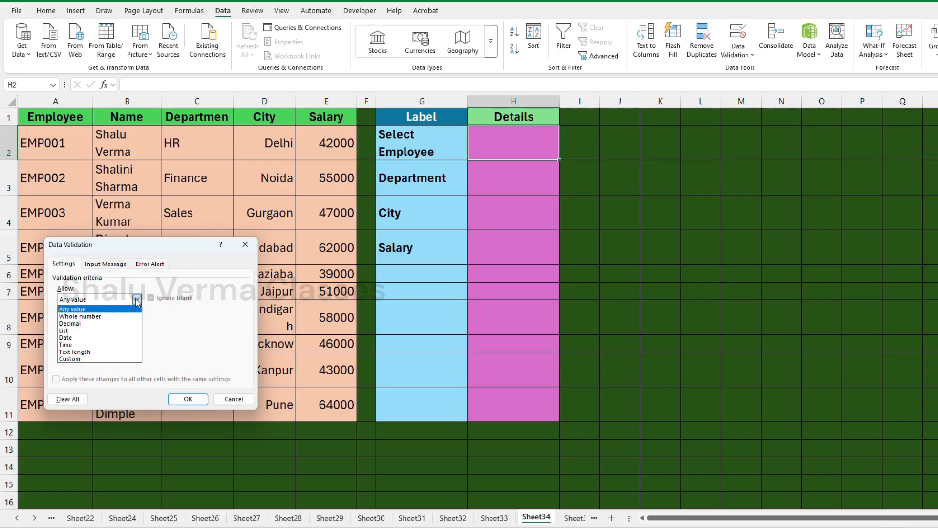
click(95, 330)
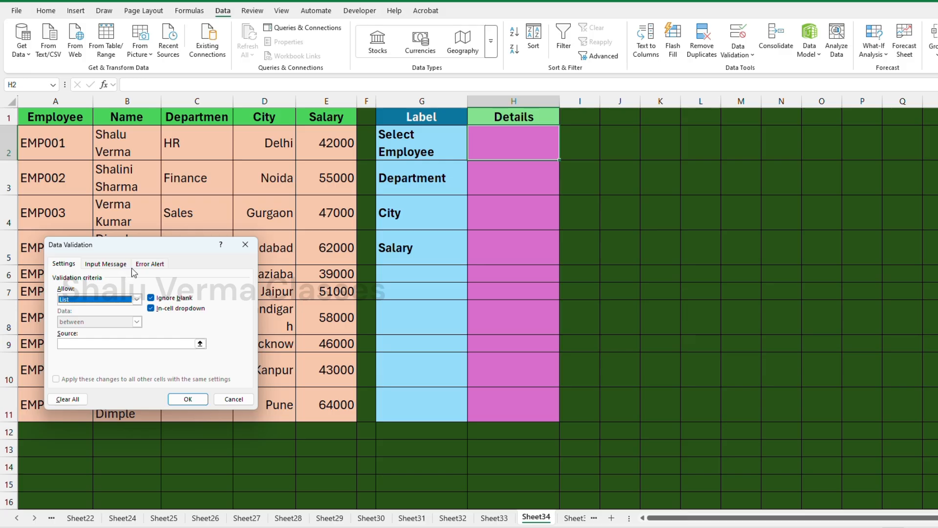
Use the employee names in $B$2:$B$11 as the validation list's source and apply the rule to H2
drag(149, 253, 501, 271)
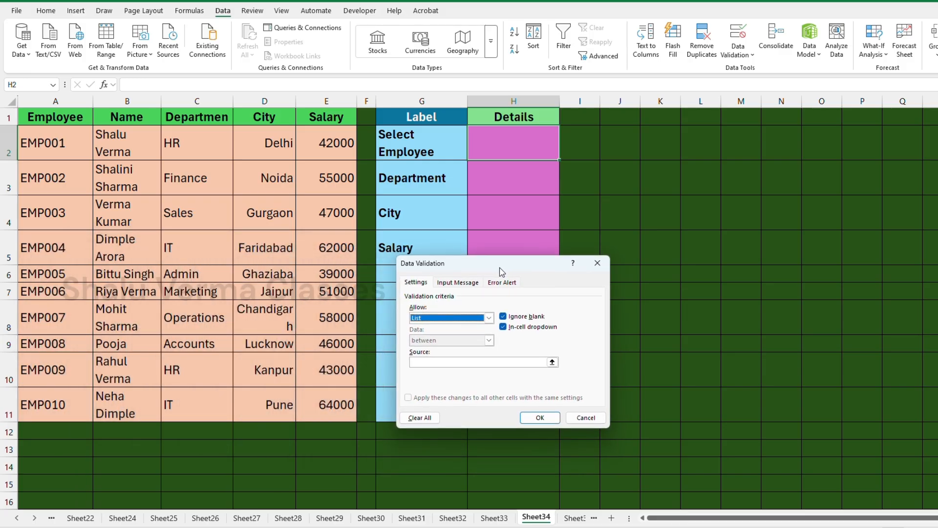
click(438, 362)
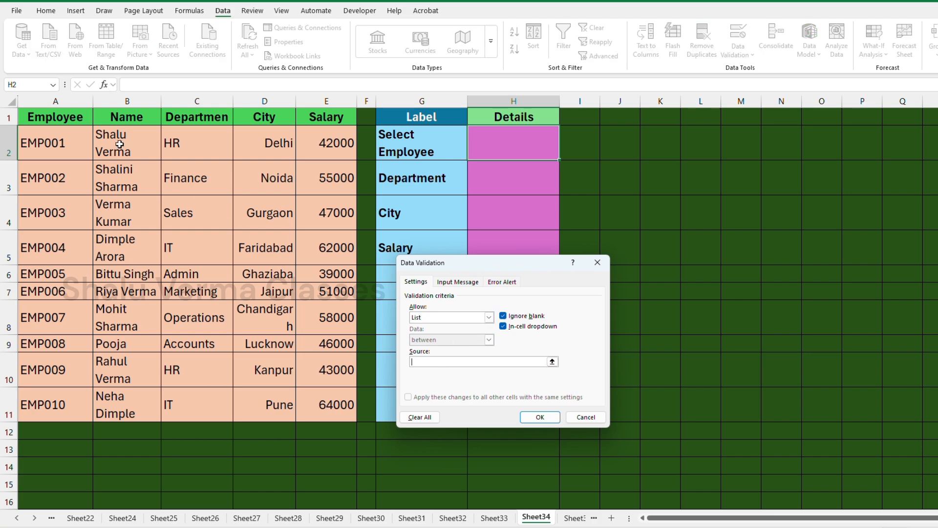
drag(121, 135, 128, 416)
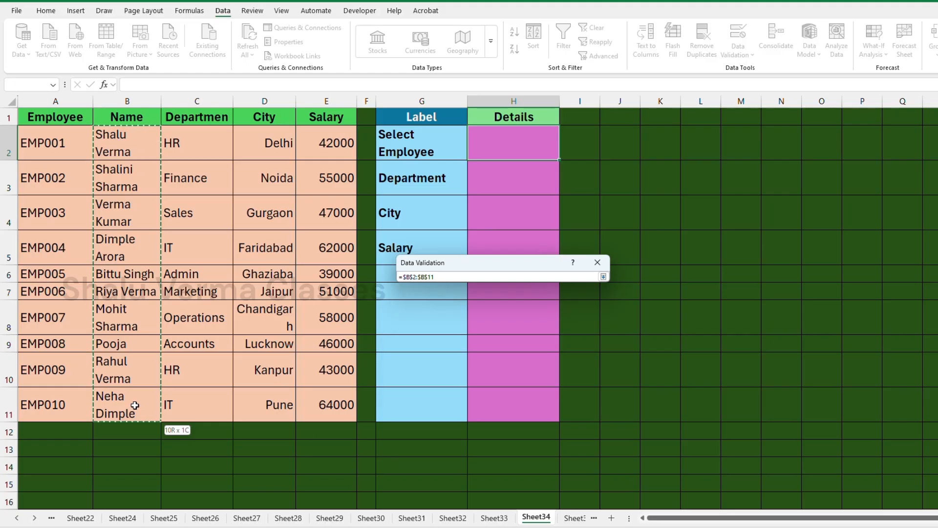
drag(523, 258, 241, 155)
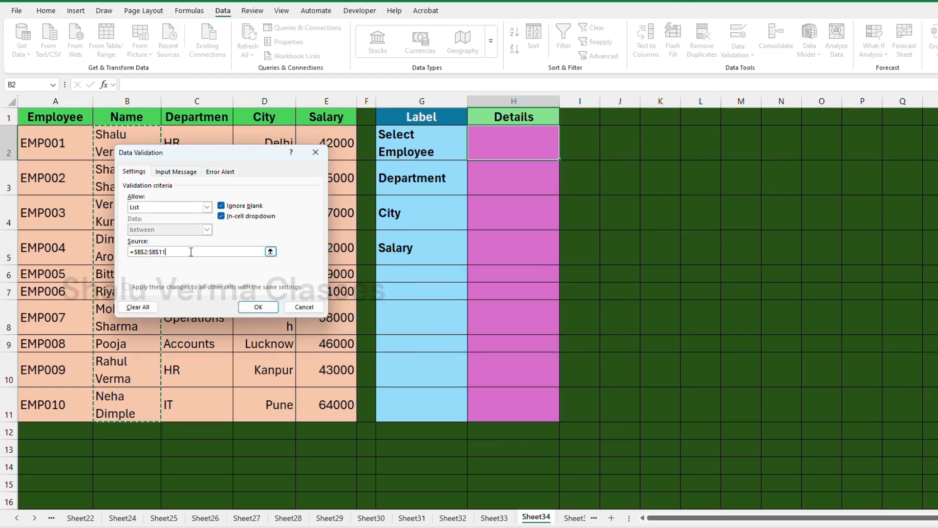
click(258, 307)
Check the employee names offered by the drop-down list in H2
click(565, 154)
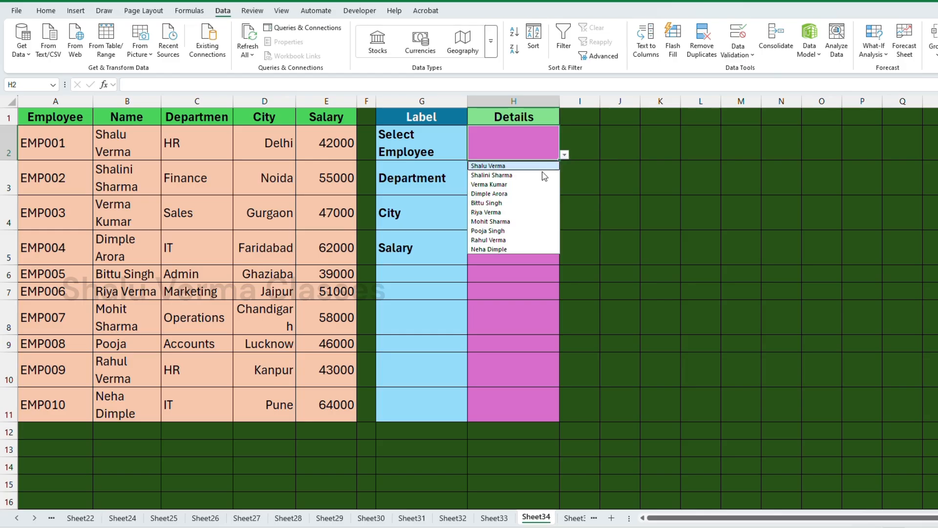
click(605, 151)
click(505, 171)
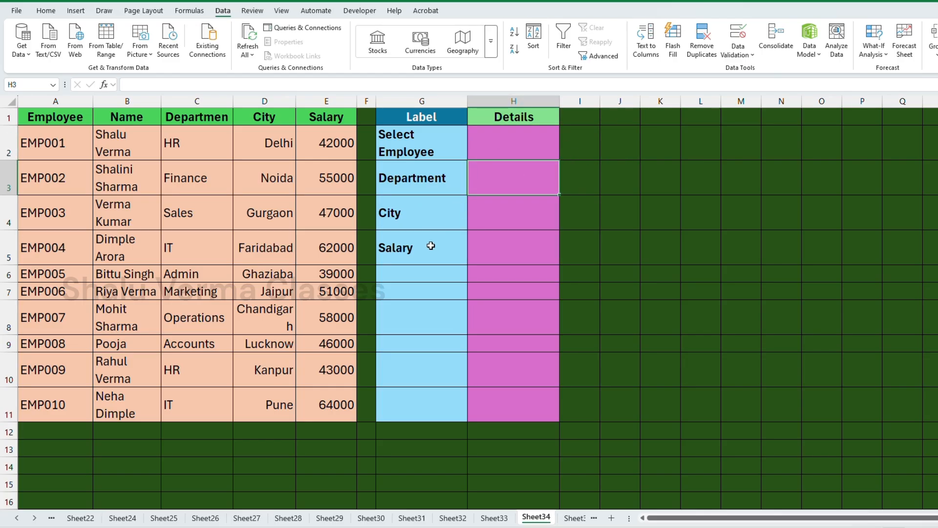
Try searching H2's drop-down list with partial employee names and clear the cell
click(515, 147)
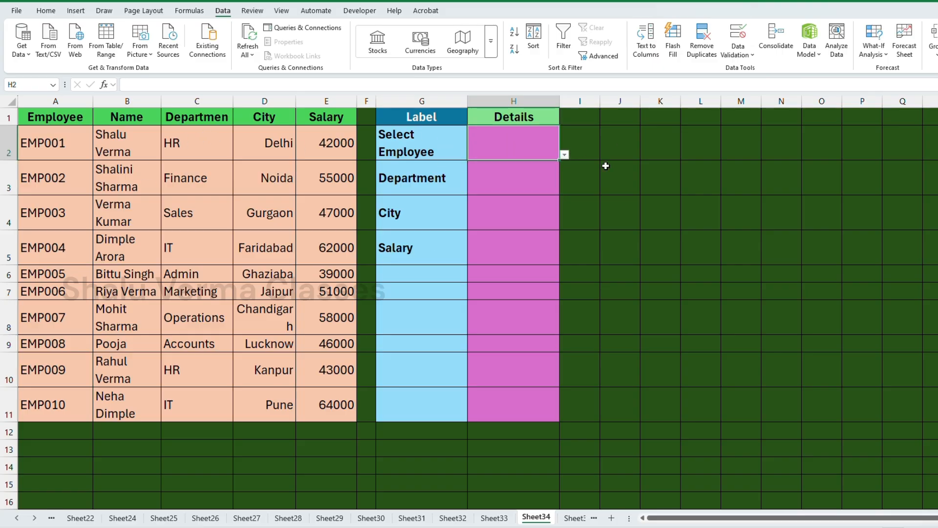
text(sha)
key(BackSpace)
key(BackSpace)
key(BackSpace)
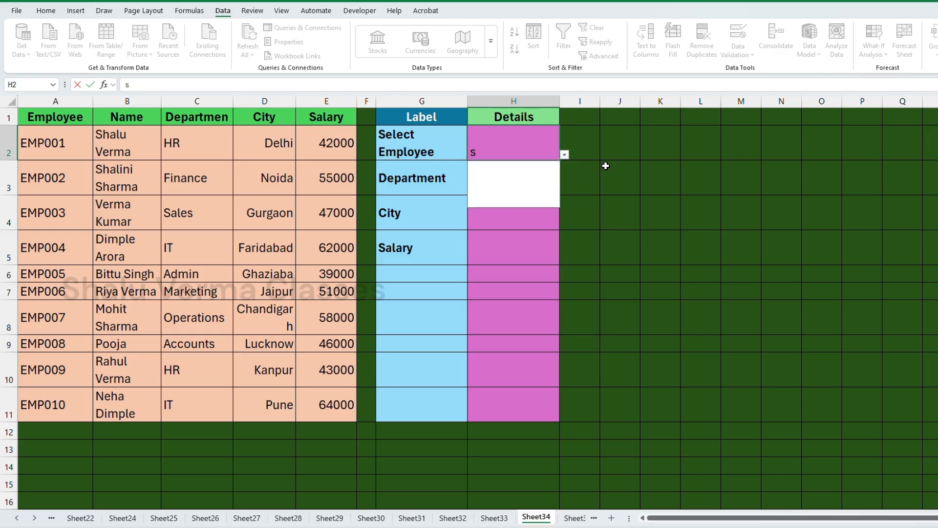
text(dim)
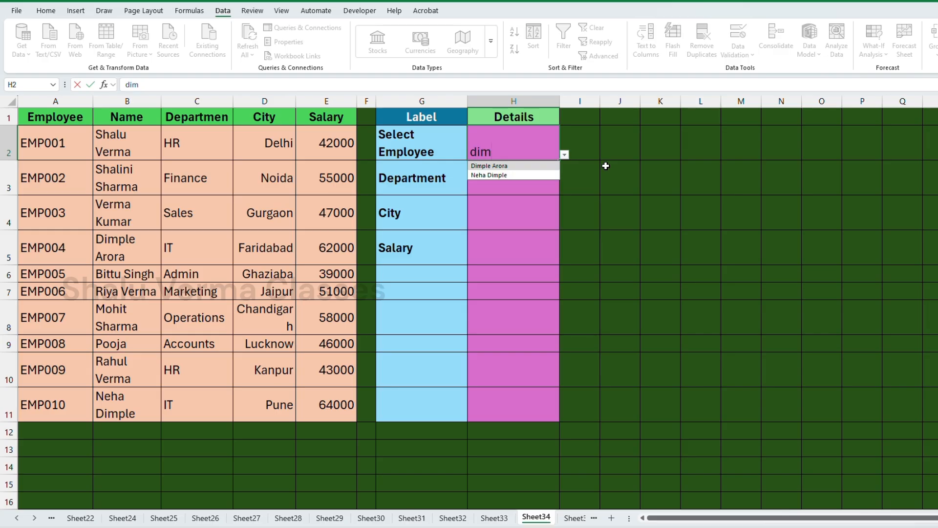
key(BackSpace)
key(BackSpace)
key(BackSpace)
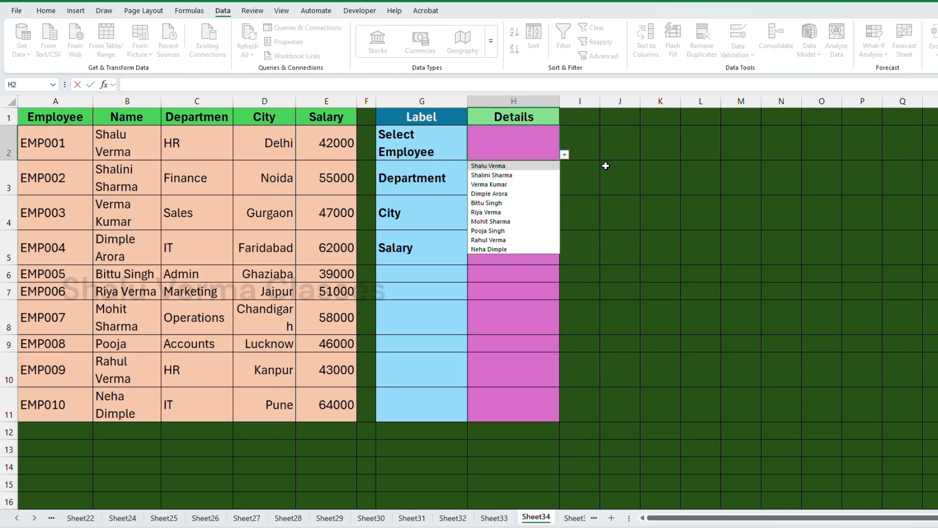
click(606, 166)
click(538, 151)
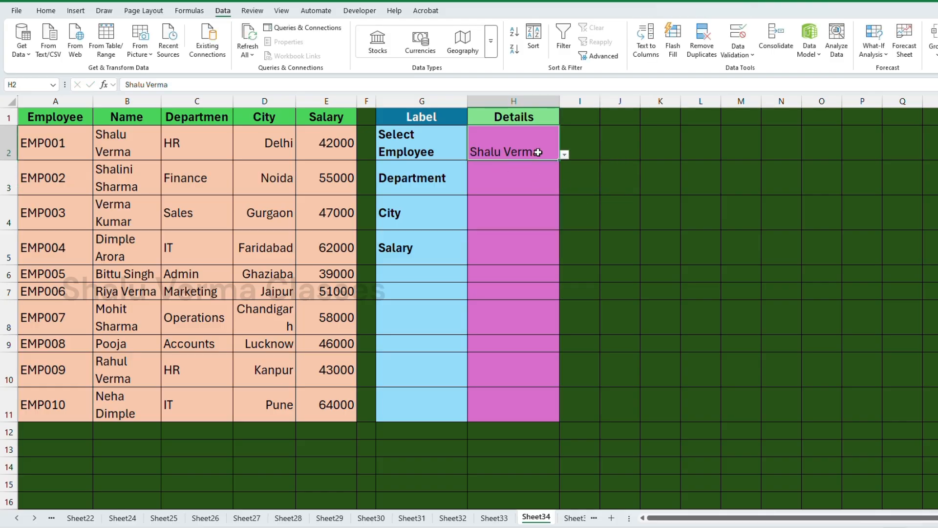
key(Delete)
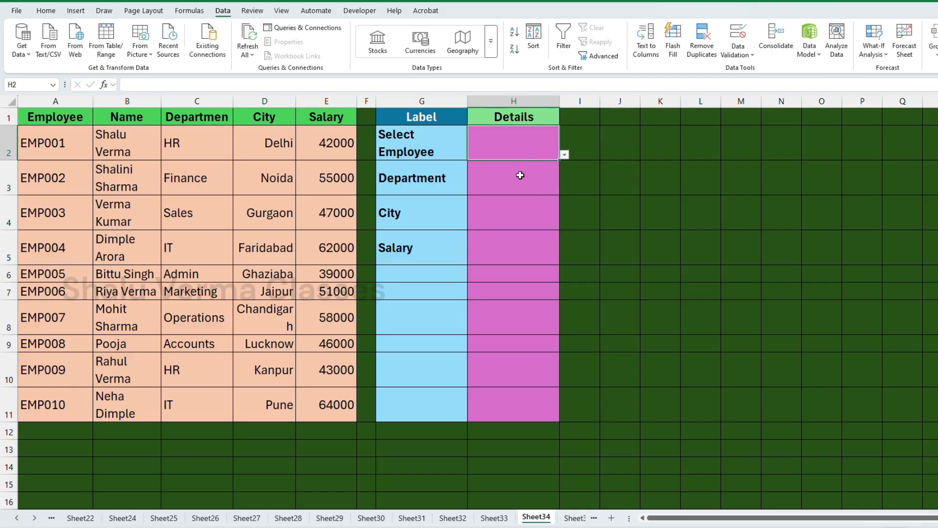
Enter the Department lookup in H3 as =XLOOKUP(H2,$B$2:$B$11,$C$2:$C$11,"Not Found")
click(519, 175)
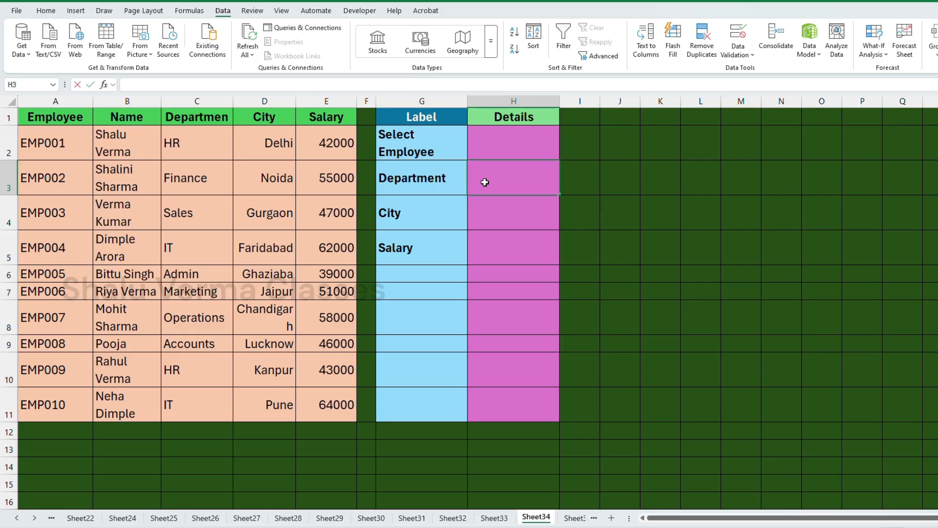
text(=xlooku)
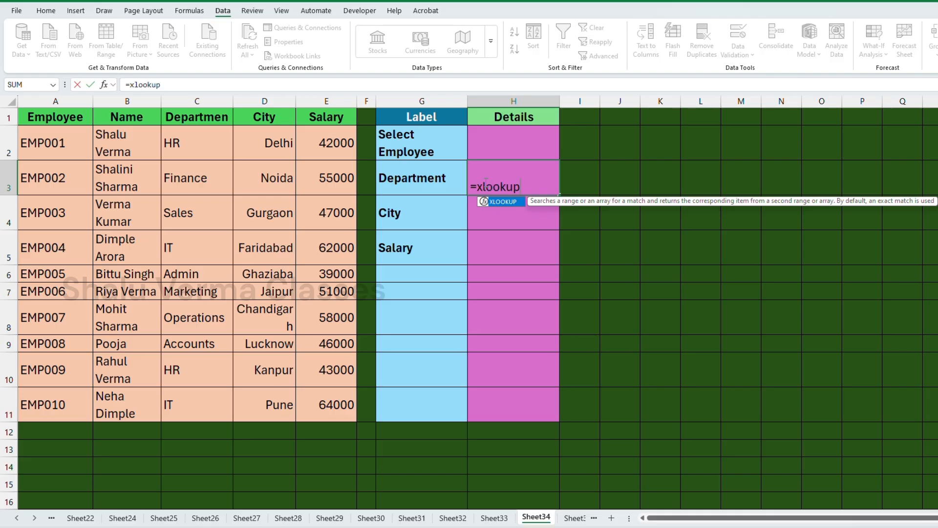
text(p)
key(Tab)
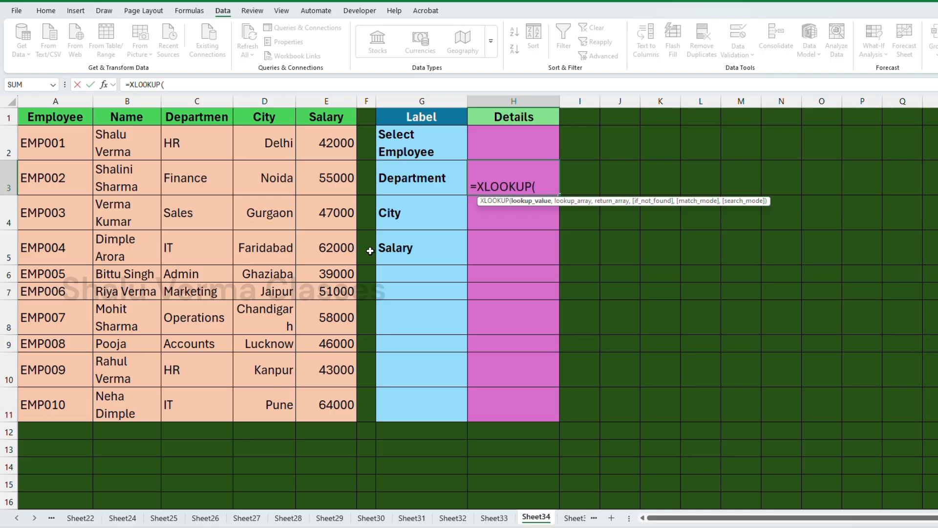
click(519, 146)
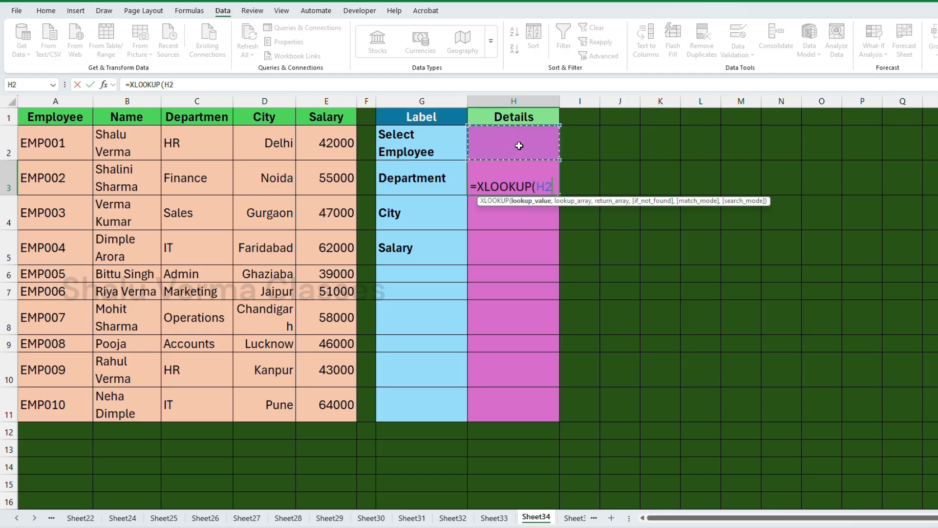
text(,$)
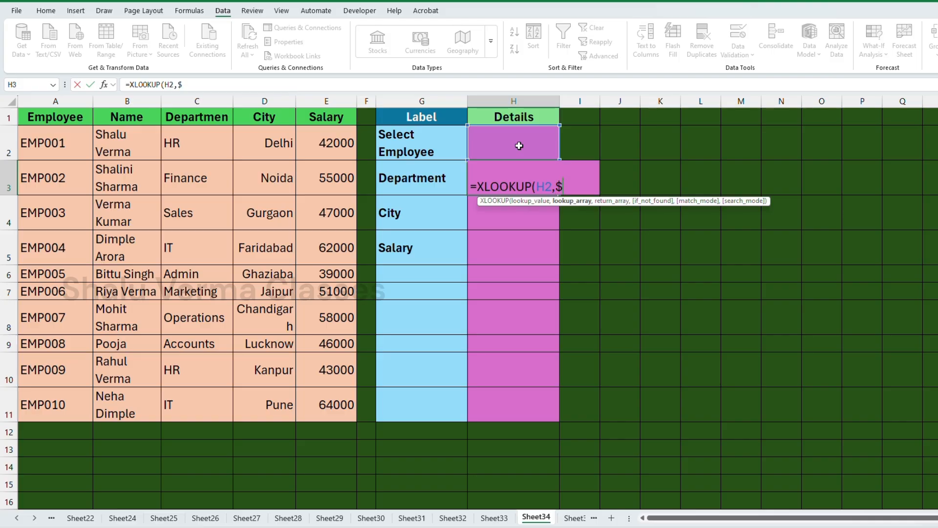
text(B$2:$B$11,)
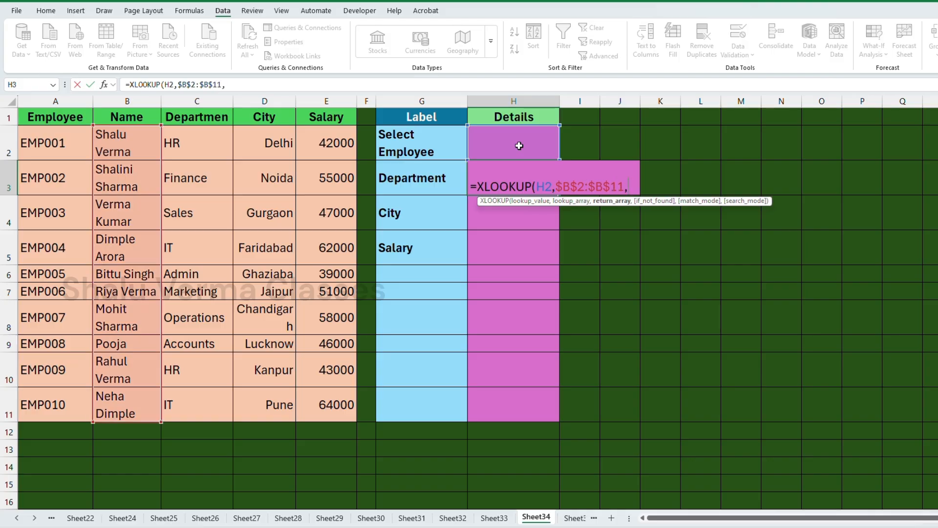
text($C$2:$C$11)
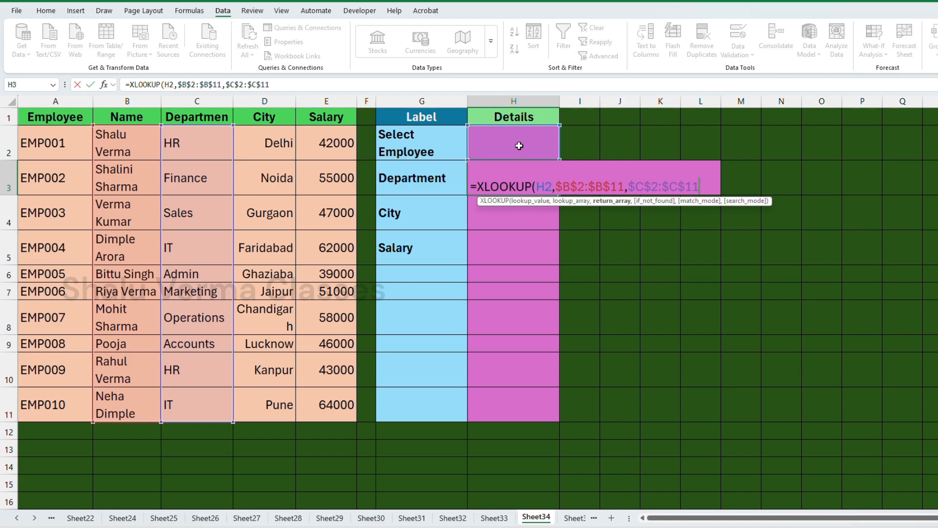
text(,"Not Found")
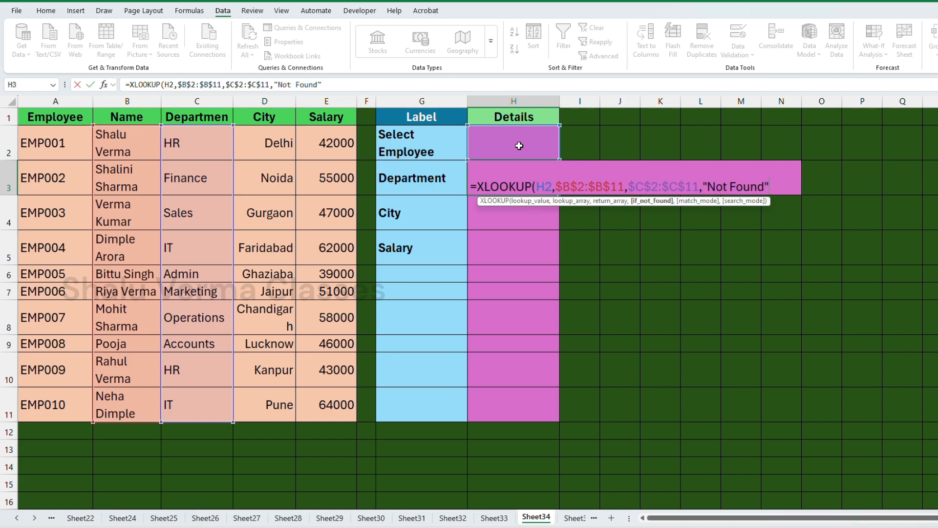
text())
key(Return)
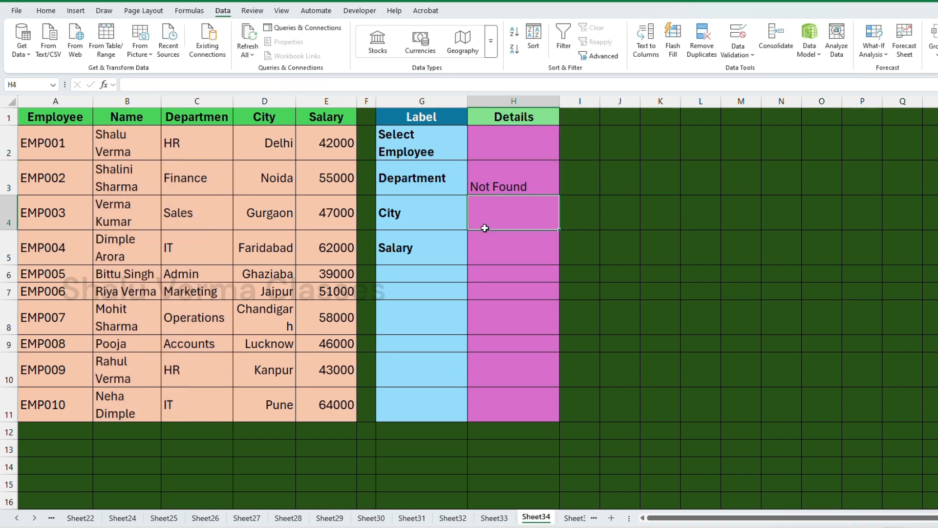
Test the Department lookup by choosing the row 5 employee from H2's drop-down list
click(540, 154)
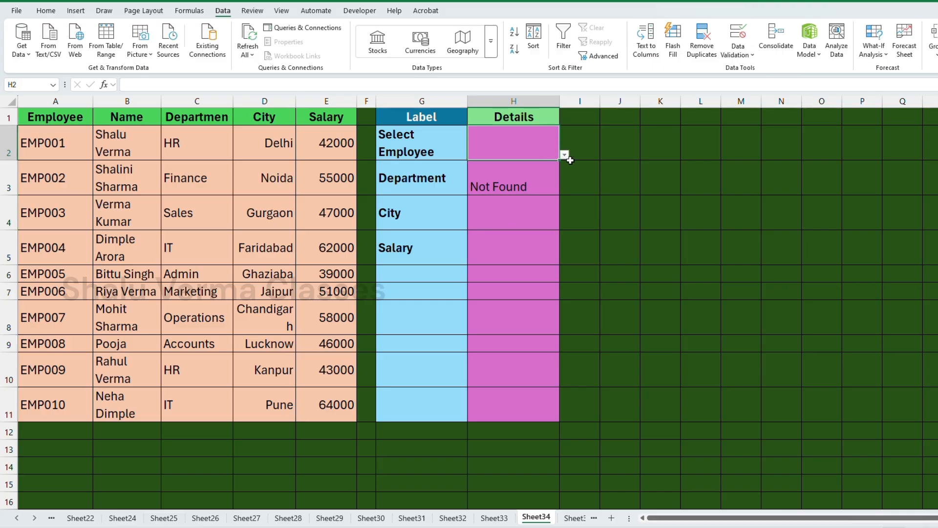
click(564, 154)
click(508, 193)
click(511, 167)
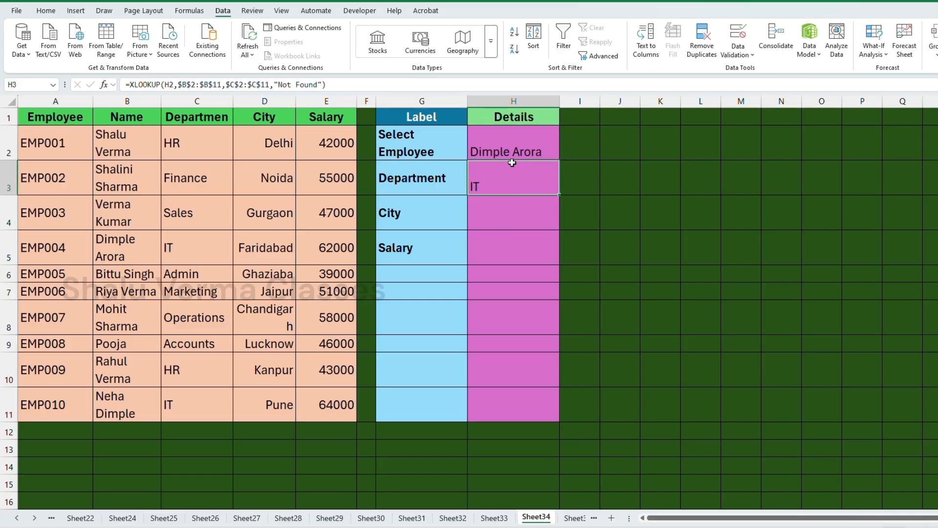
Enter the City lookup in H4 as =XLOOKUP(H2,$B$2:$B$11,$D$2:$D$11,"Not Found")
click(498, 199)
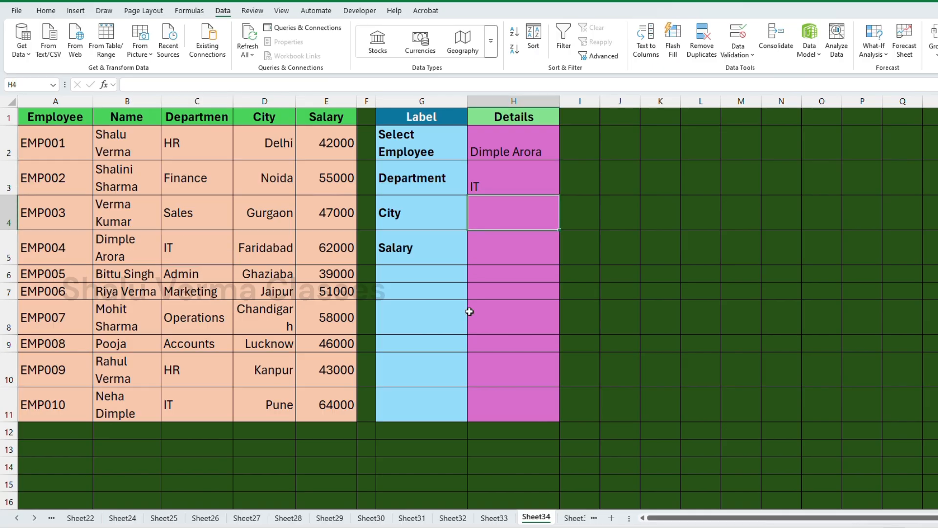
text(=xl)
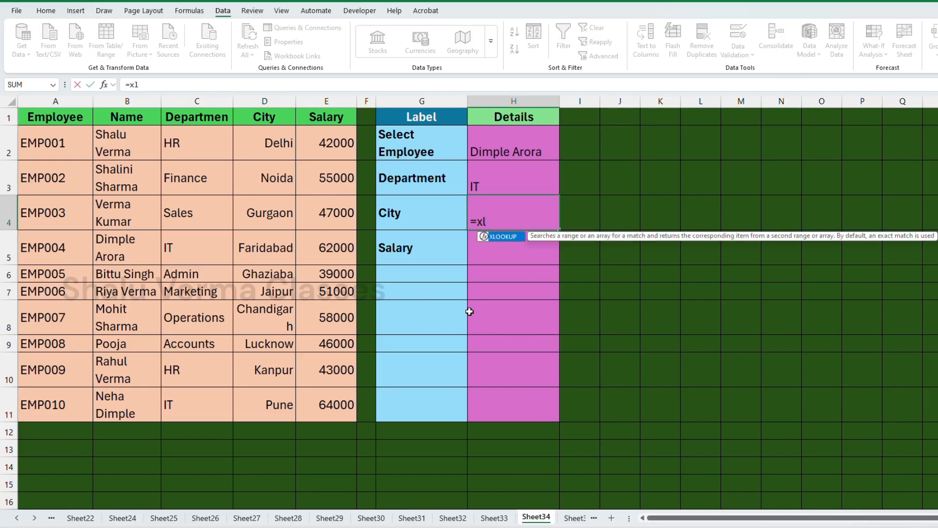
text(oo)
key(Tab)
click(536, 166)
text(,$B$2:$B$1)
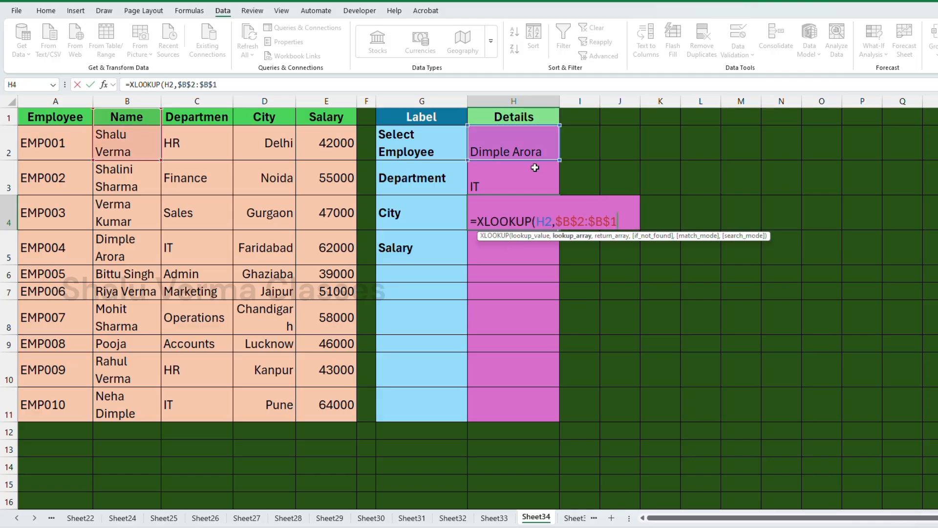
text(1,$D$2:$)
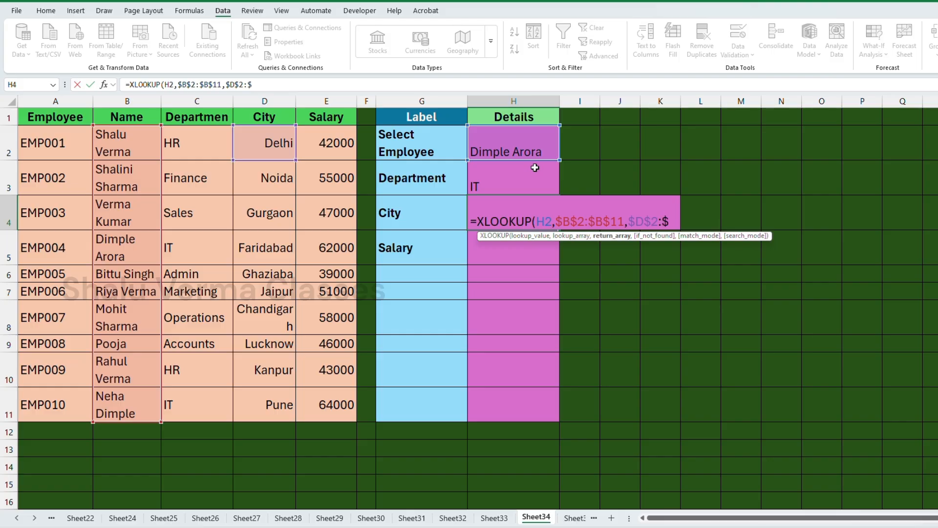
text(D$11,"Not Found")
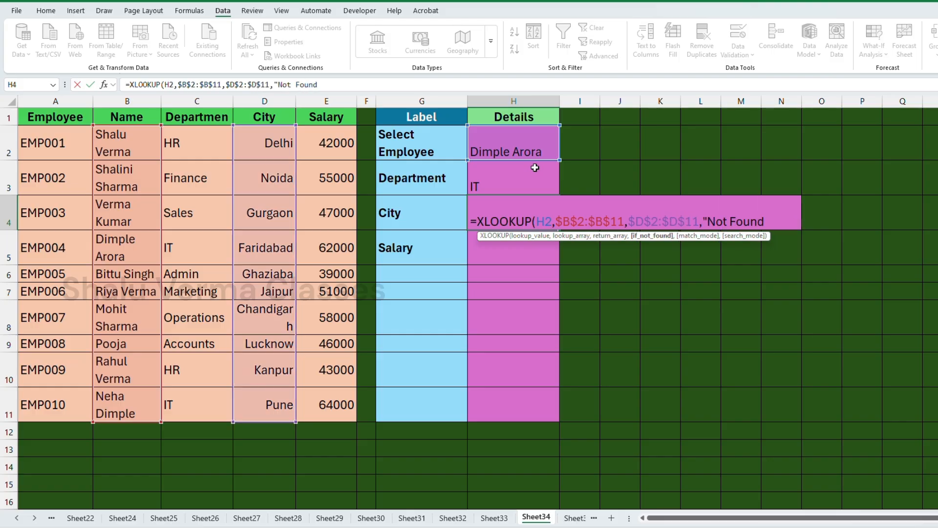
key(Return)
Enter the Salary lookup in H5 as =XLOOKUP(H2,$B$2:$B$11,$E$2:$E$11,"Not Found")
text(=xloo)
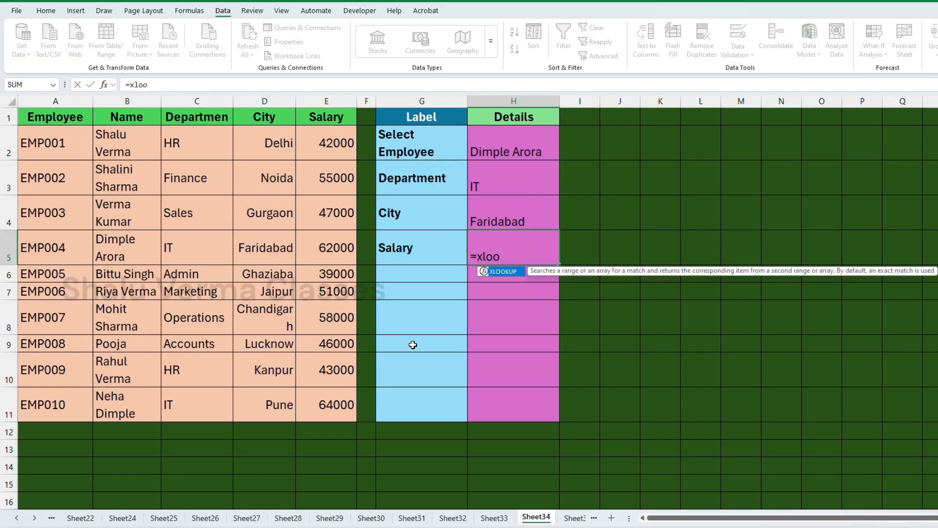
key(Tab)
click(532, 152)
text(,$B$2:$B$11,)
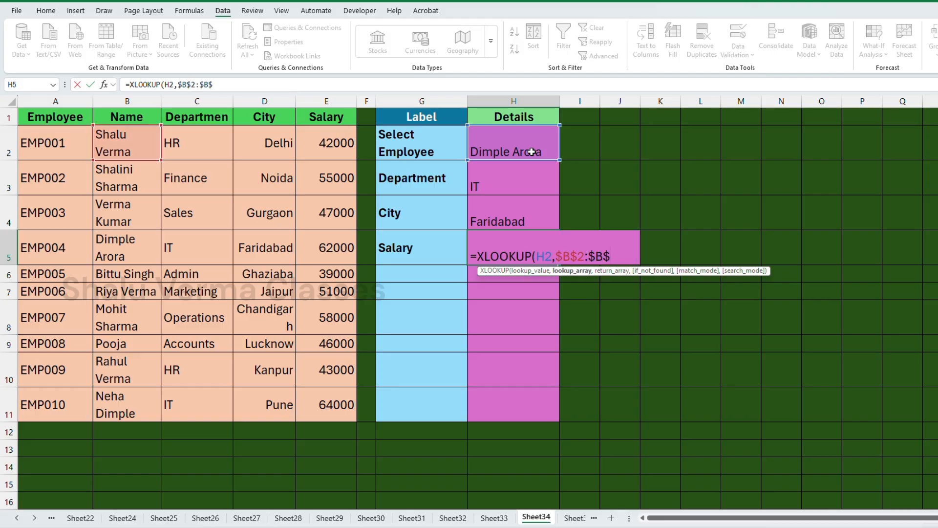
text(E)
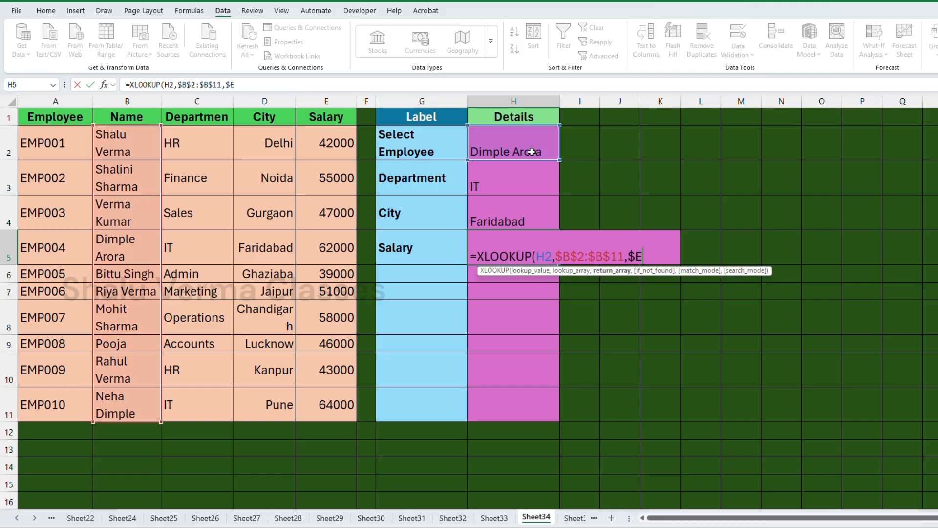
text($2:$E$11,"Not Found"))
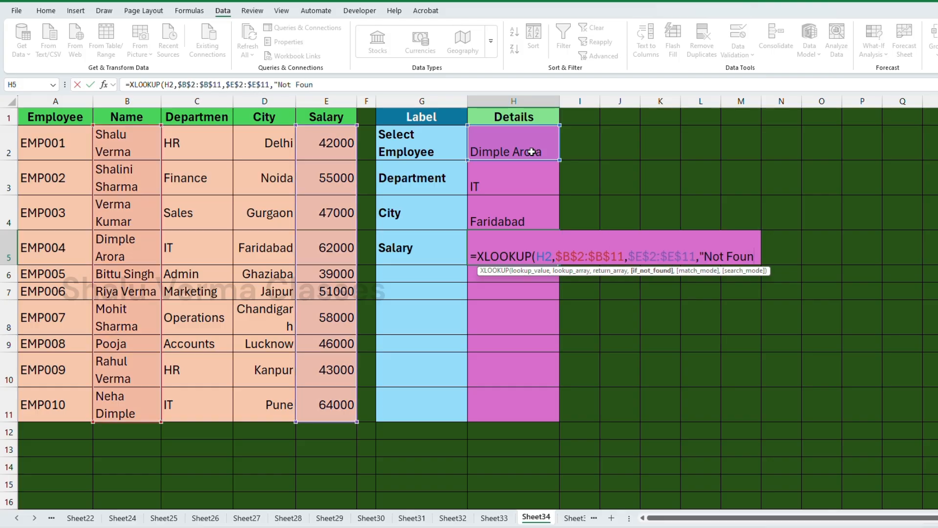
key(Return)
Make the employee selection and lookup cells H2:H5 bold
click(511, 254)
click(46, 11)
drag(516, 147, 516, 256)
click(110, 48)
click(619, 291)
Test the lookups with the row 2 employee, clear H2, and choose the row 8 employee
click(564, 154)
click(488, 166)
click(508, 178)
click(513, 145)
key(Delete)
click(568, 156)
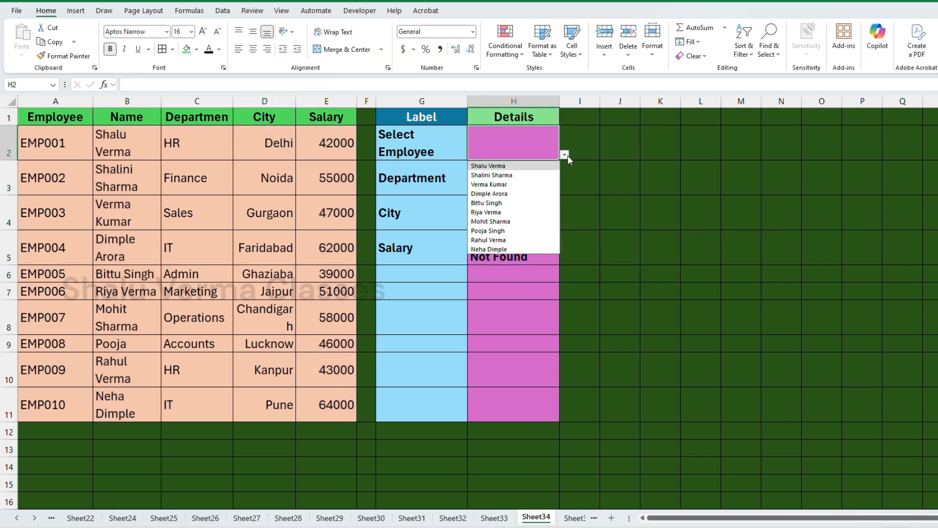
click(504, 222)
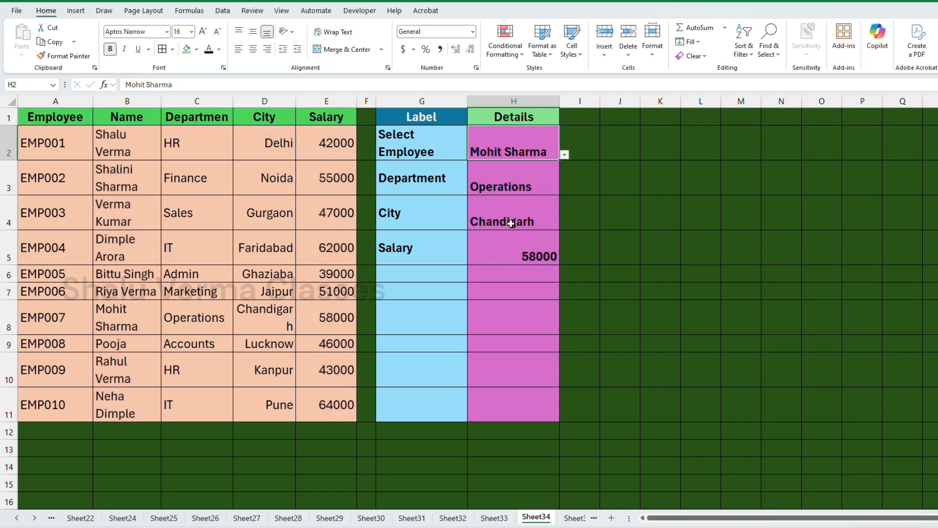
Choose the row 6 employee from H2's drop-down list
click(563, 162)
click(544, 153)
click(565, 155)
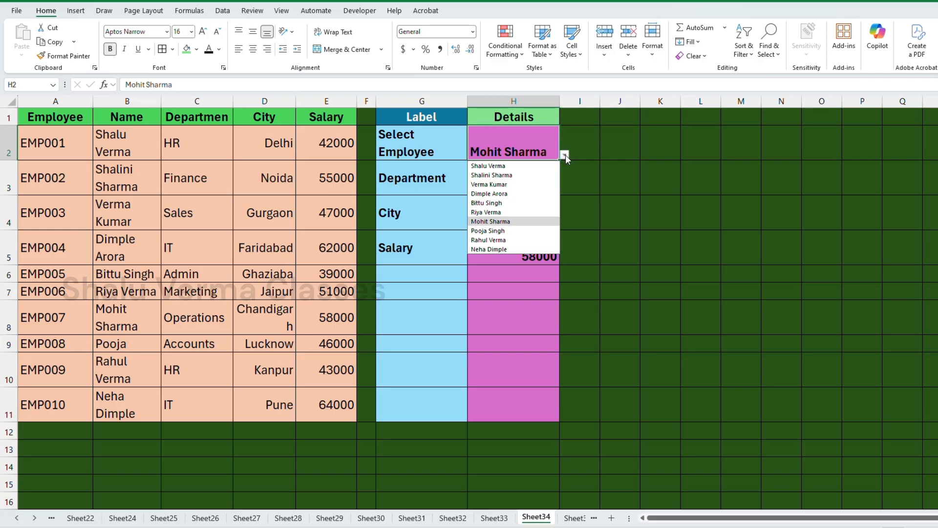
click(488, 202)
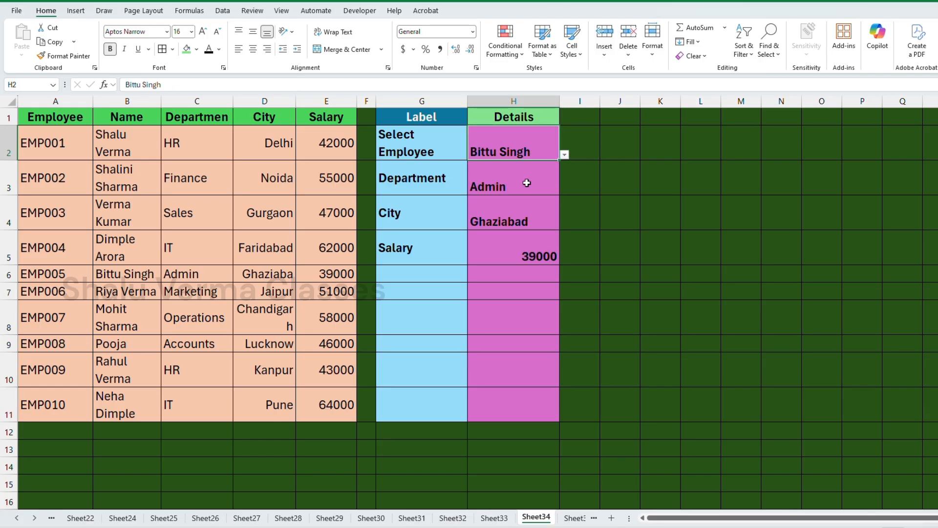
Compare the department, city and salary returned in H3:H5 with the selected employee's record in row 6
click(515, 222)
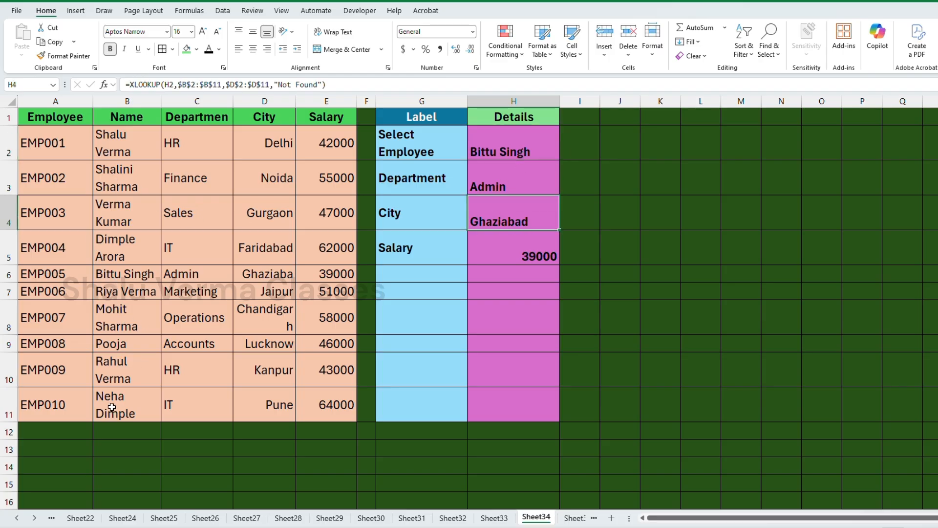
click(125, 371)
click(117, 292)
click(112, 214)
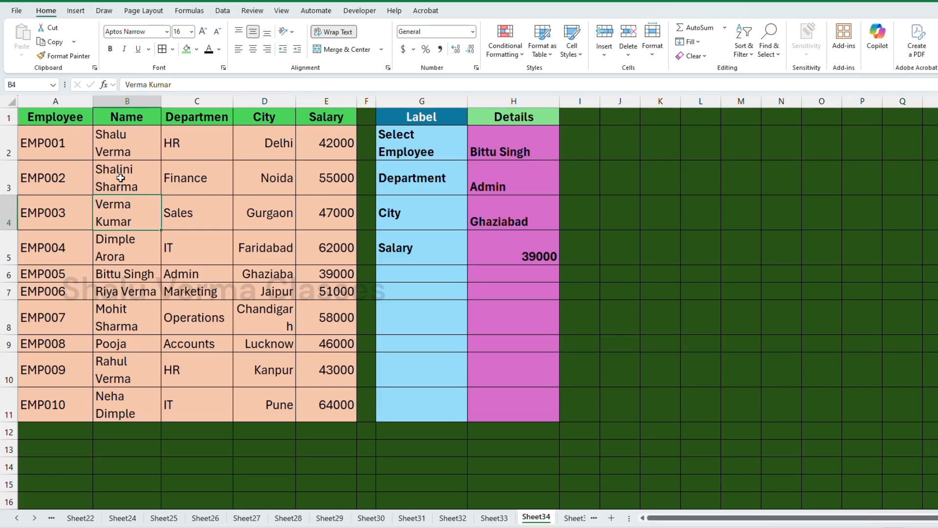
click(125, 166)
click(131, 209)
click(130, 244)
click(130, 272)
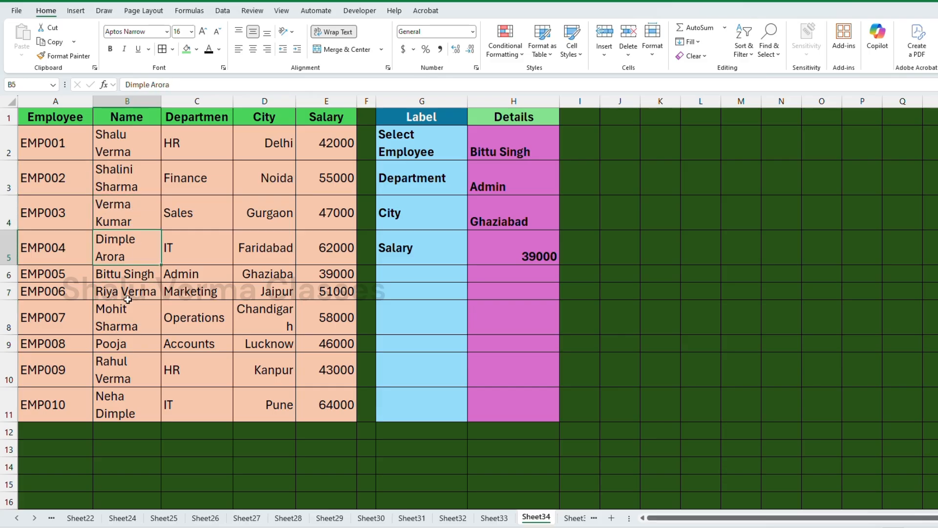
drag(126, 278, 334, 273)
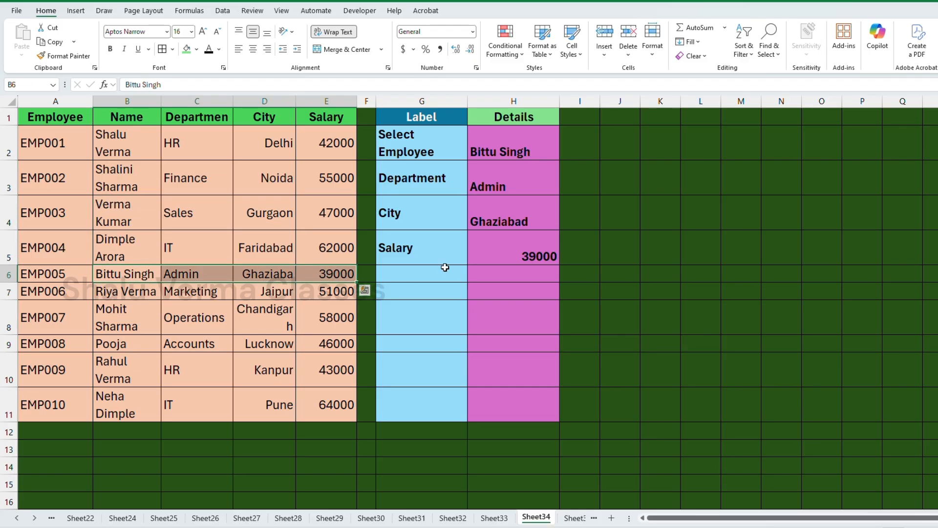
click(522, 161)
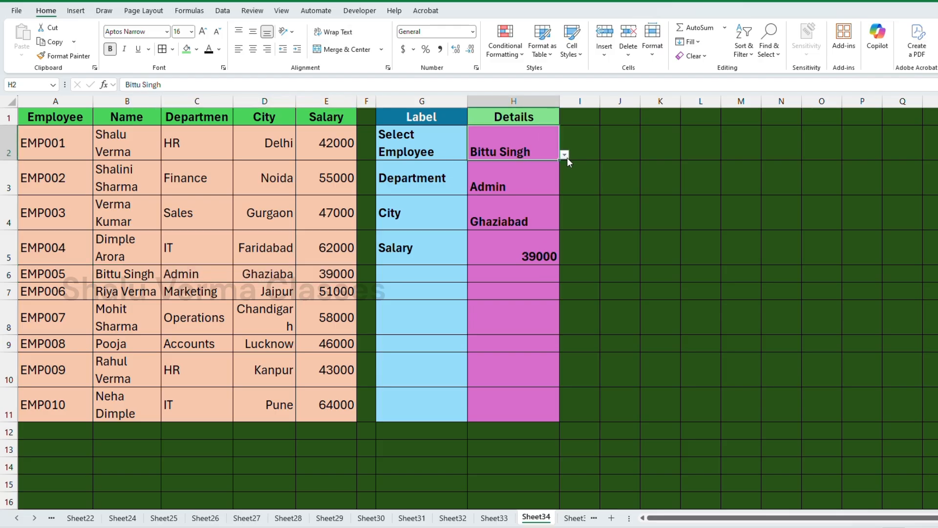
Choose the row 10 employee from H2's drop-down list and compare the lookup results with that employee's record
click(565, 155)
click(483, 240)
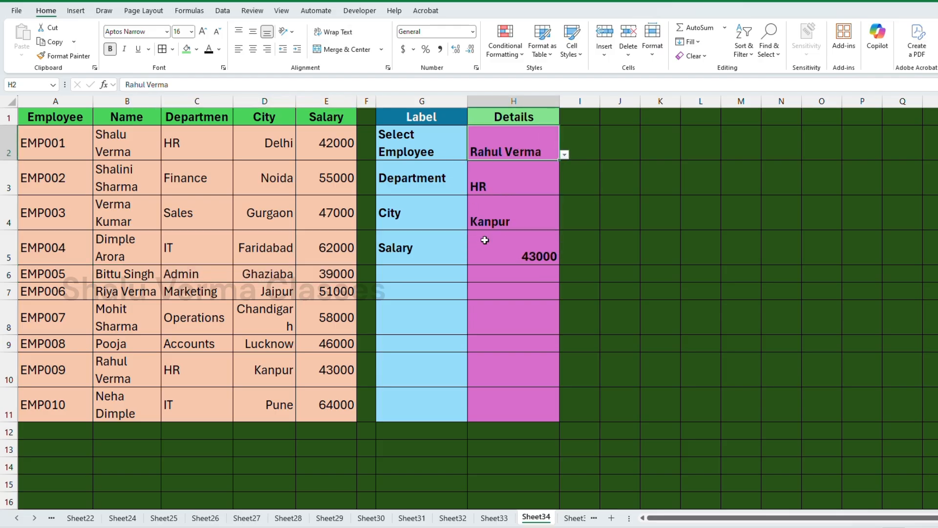
drag(115, 374, 326, 373)
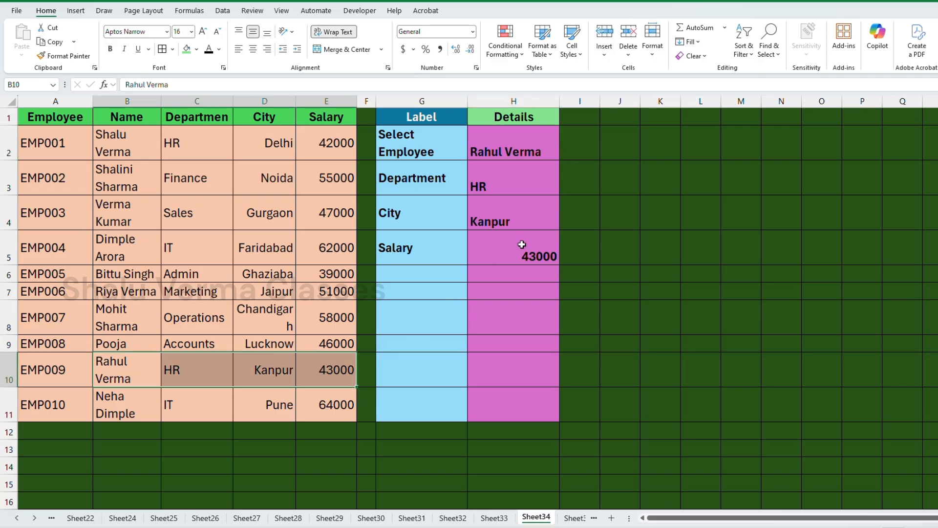
Choose the row 11 employee from H2's drop-down list and compare the lookup results with that employee's record
click(550, 144)
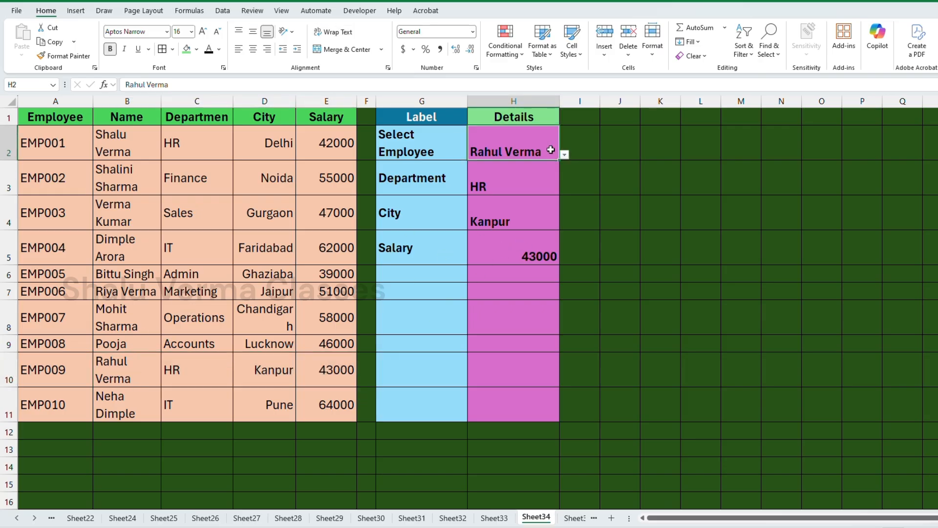
click(564, 155)
click(507, 248)
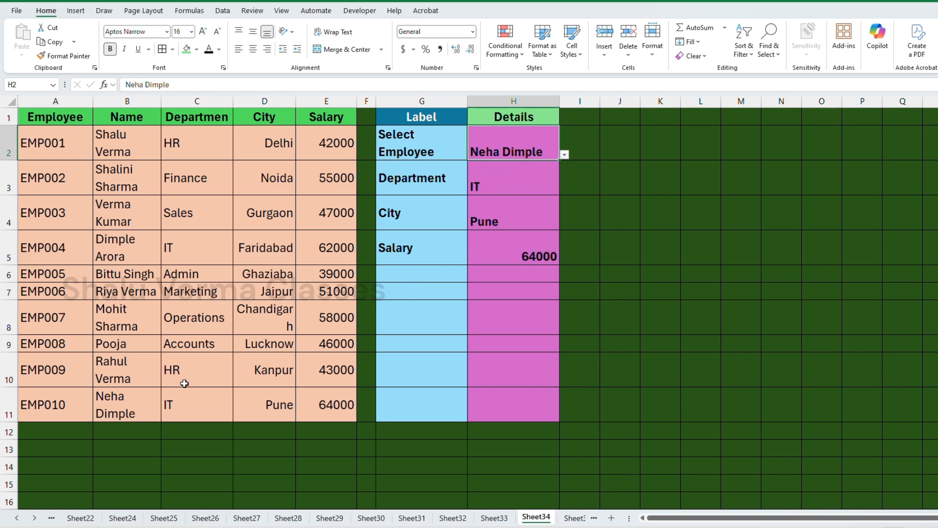
drag(109, 415, 335, 416)
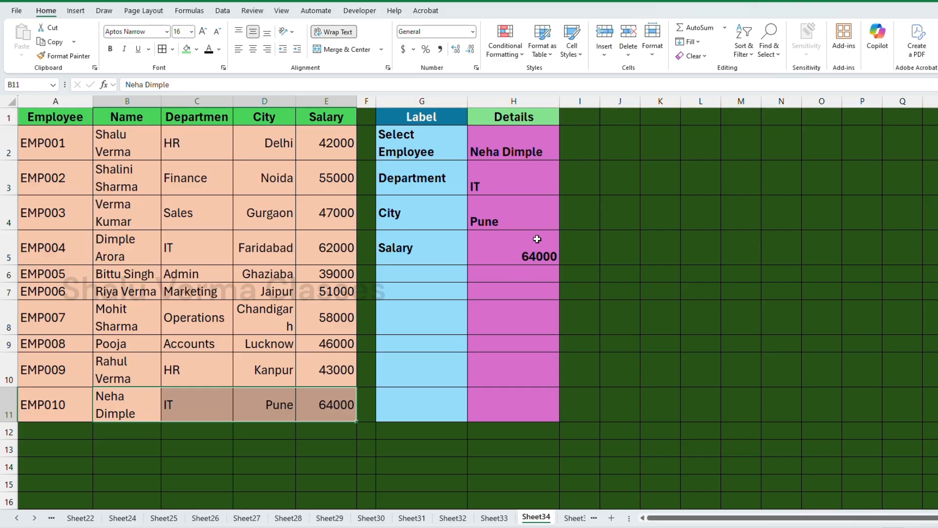
Review the XLOOKUP formulas for department, city and salary in H3, H4 and H5 without changing them
click(491, 188)
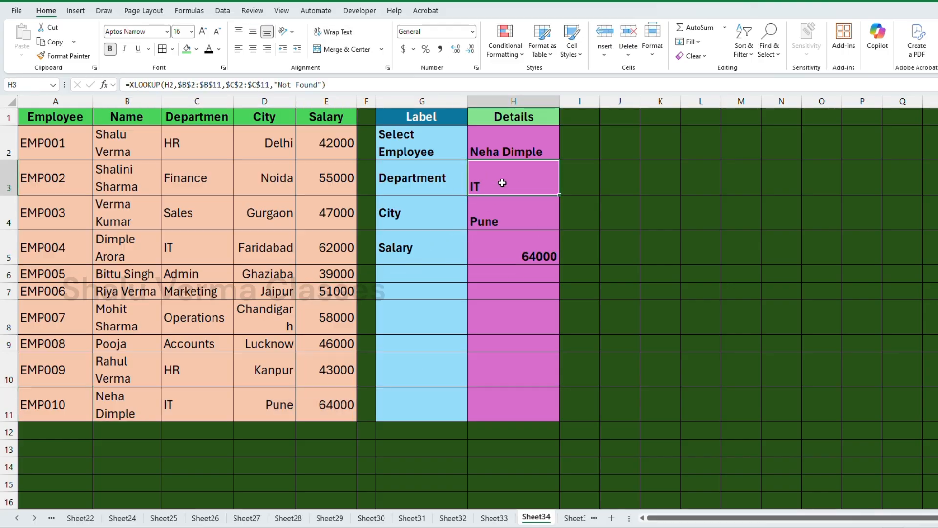
click(519, 146)
drag(519, 147, 515, 243)
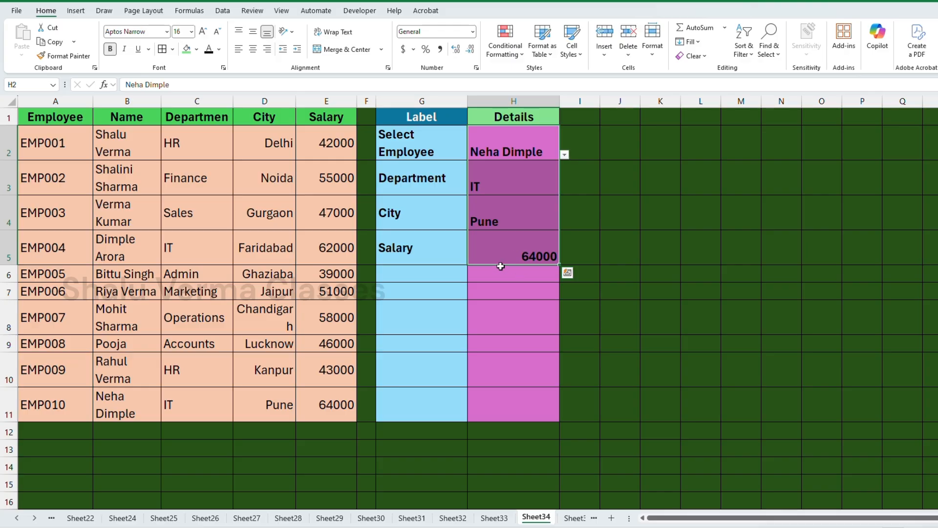
click(513, 242)
click(522, 175)
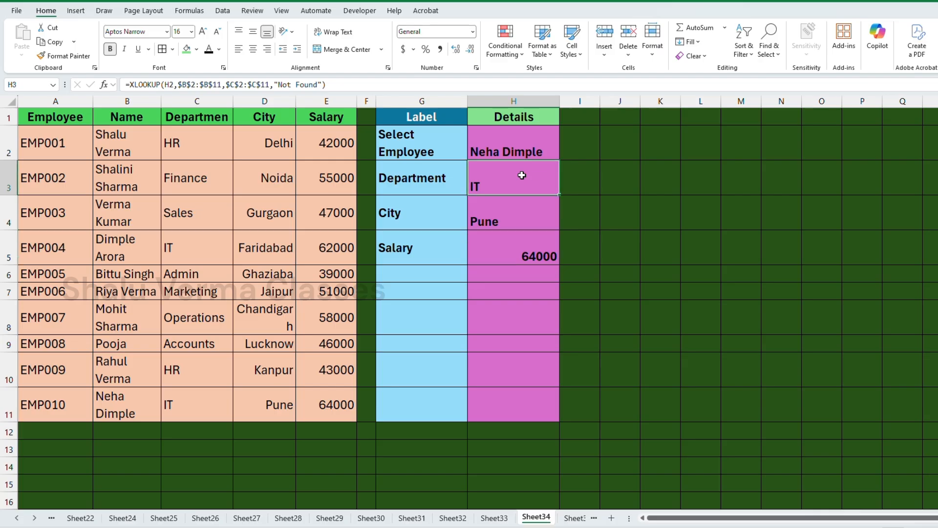
double_click(522, 175)
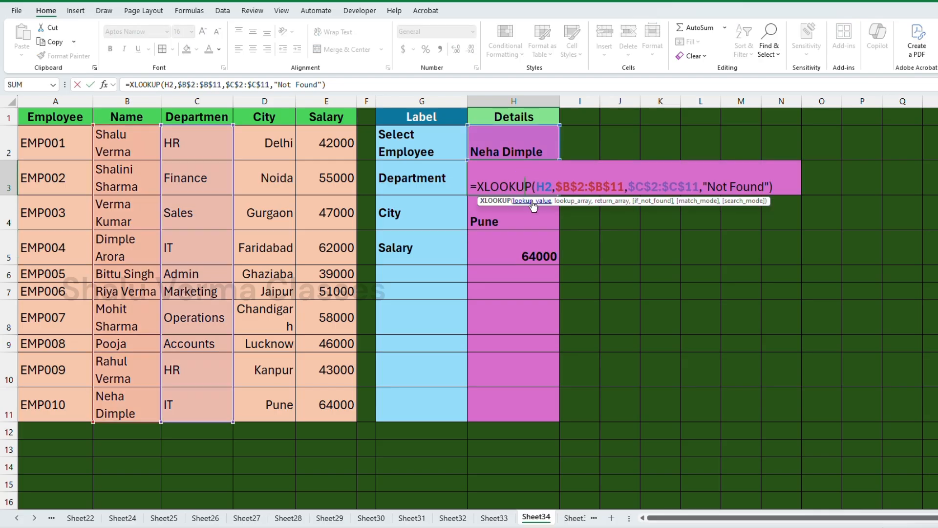
key(Escape)
click(516, 218)
double_click(516, 219)
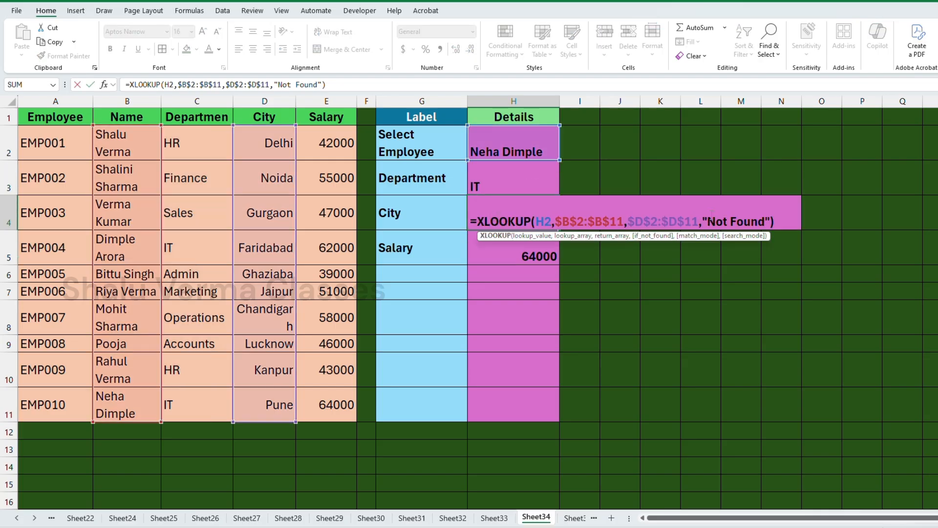
key(Escape)
click(505, 254)
double_click(504, 254)
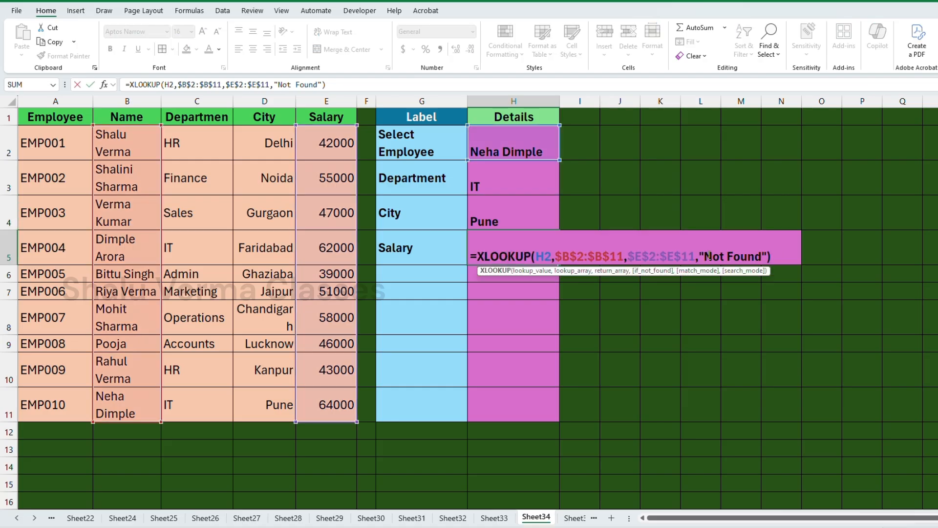
key(Escape)
Clear the XLOOKUP formulas from the department, city and salary cells H3:H5
drag(525, 181, 533, 249)
key(Delete)
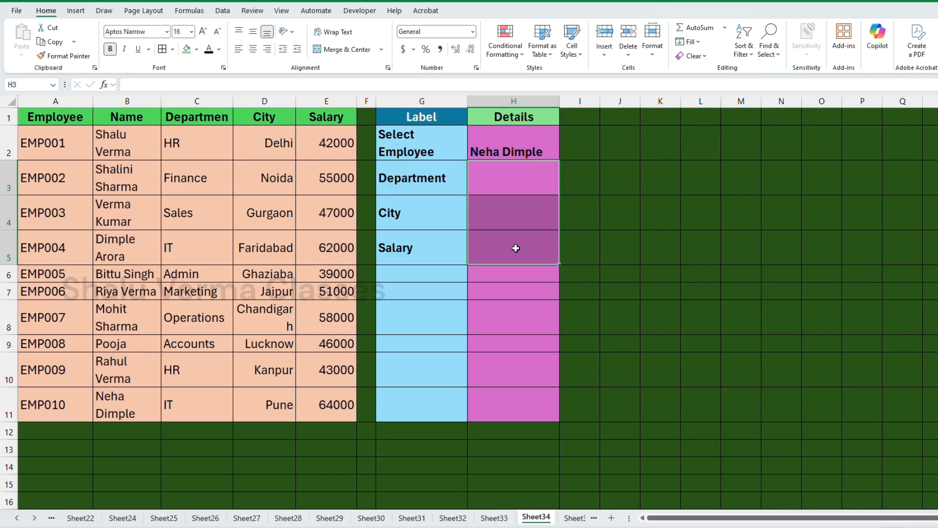
click(498, 193)
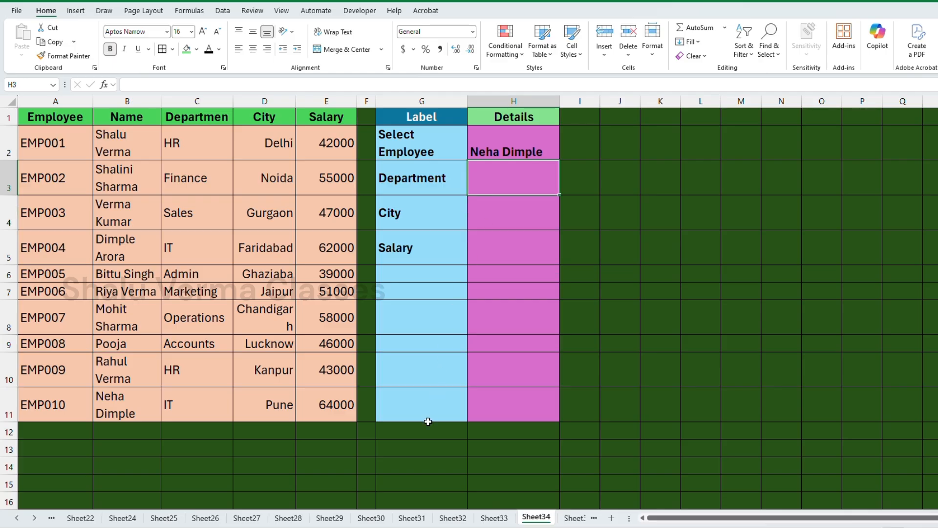
Enter the department lookup in H3 as =IFERROR(VLOOKUP(H2,$B$2:$E$11,2,FALSE),"Not Found")
text(=)
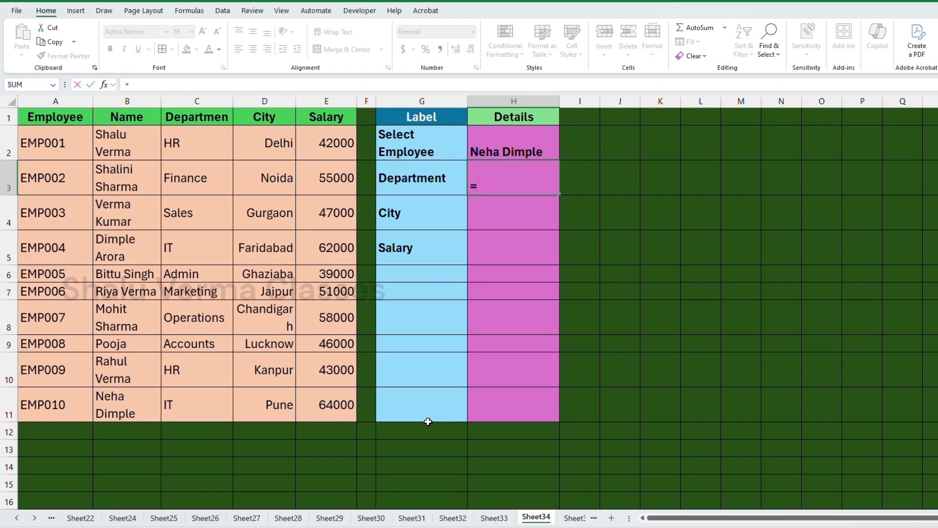
text(IFerr)
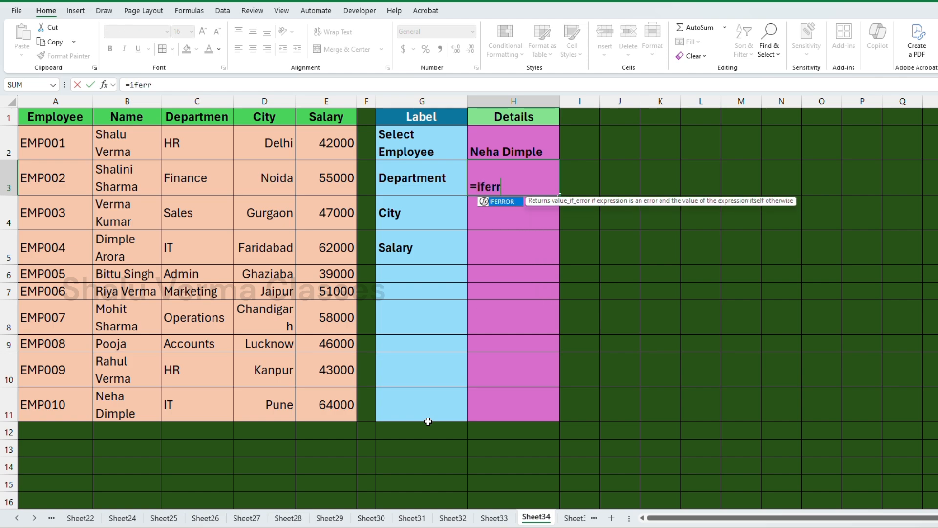
key(Tab)
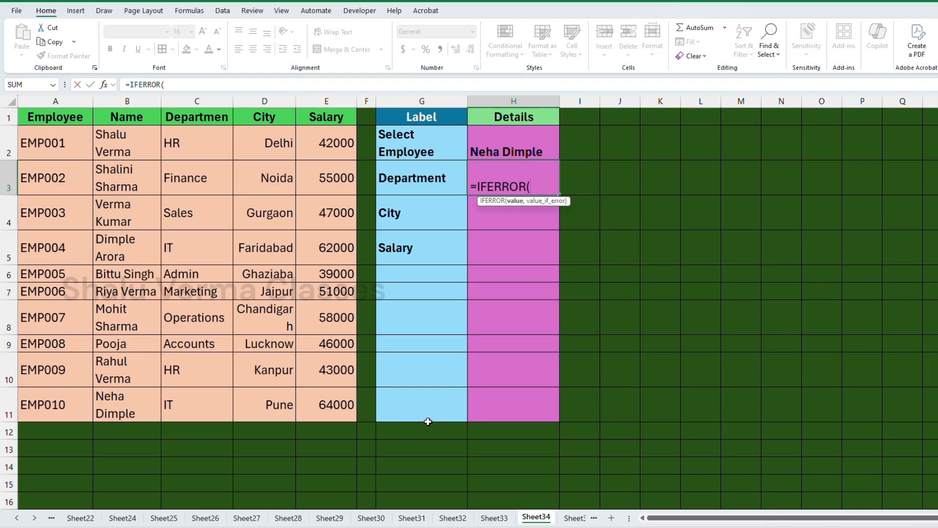
text(vloo)
key(Tab)
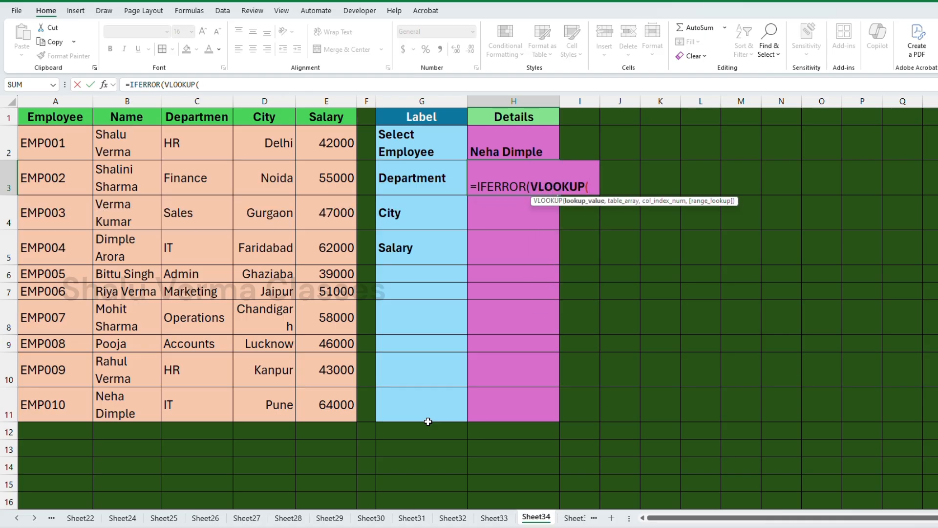
click(508, 146)
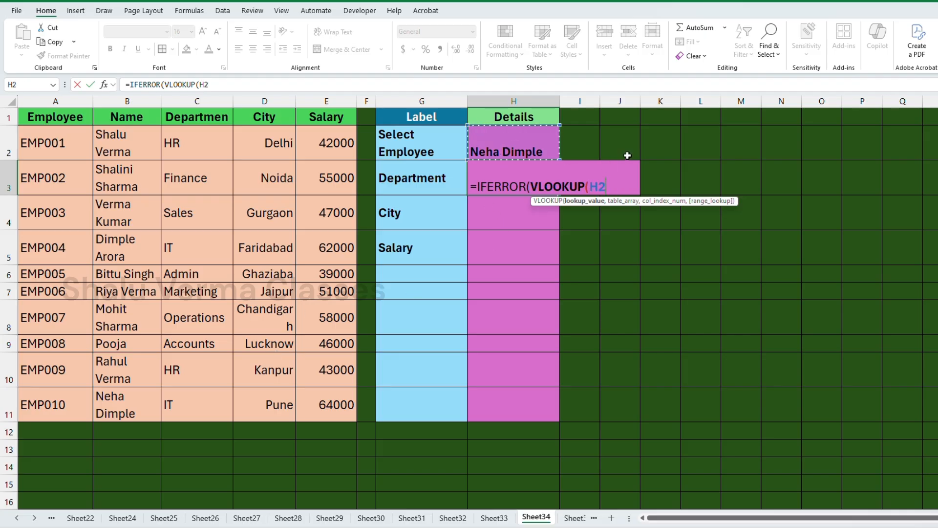
text(,)
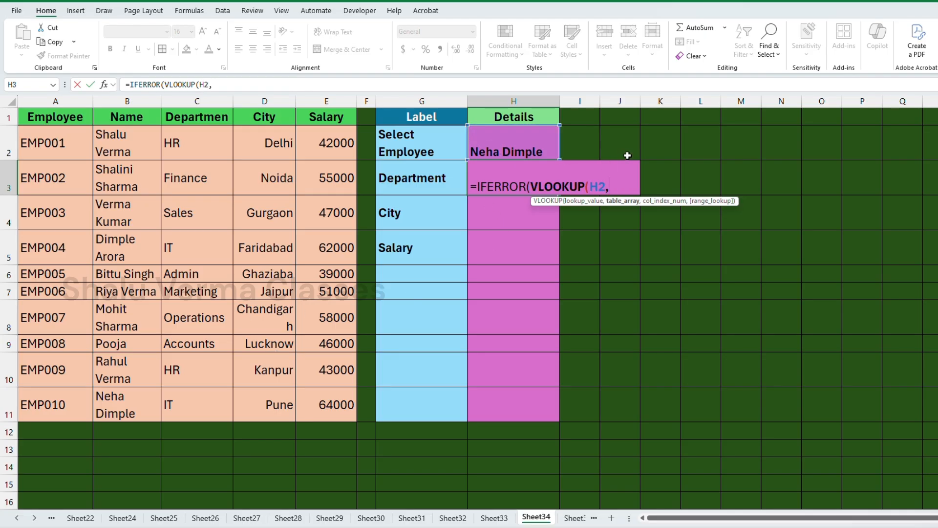
text($B$2)
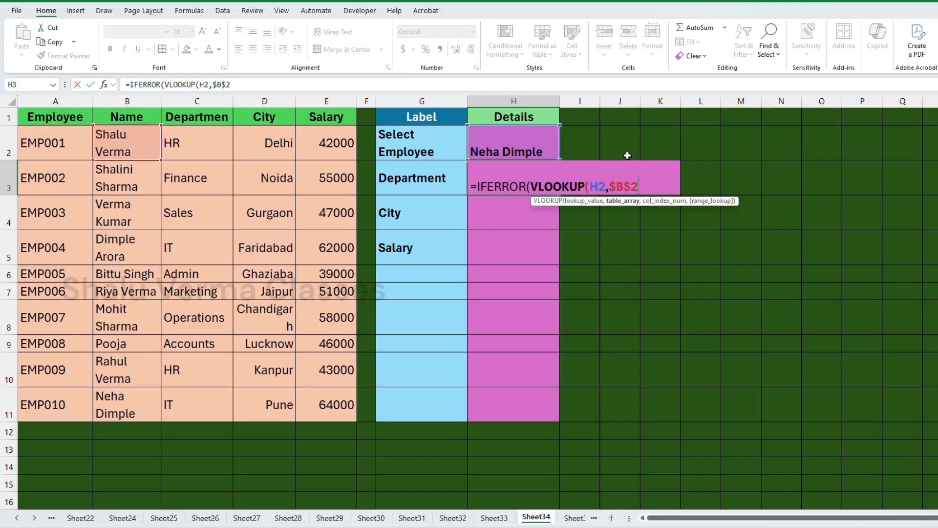
text(:$E$11,)
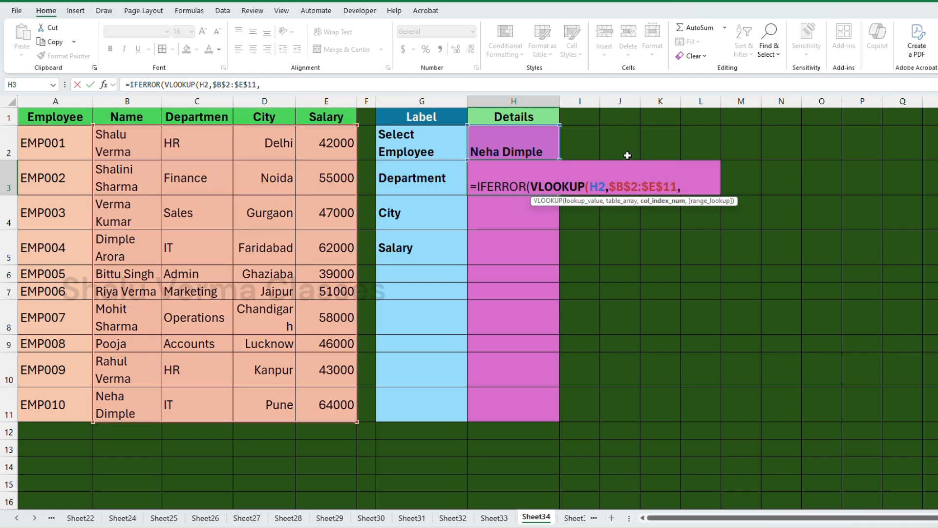
text(2,)
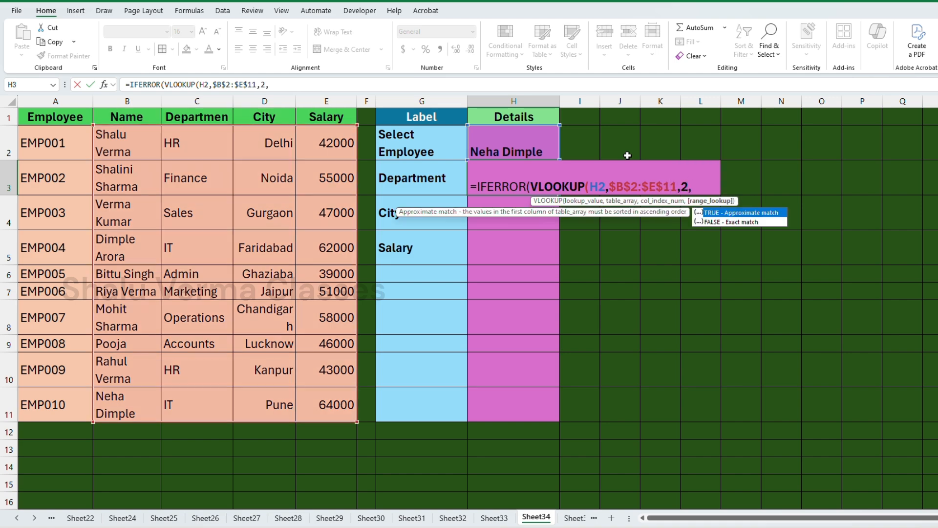
text(Fals)
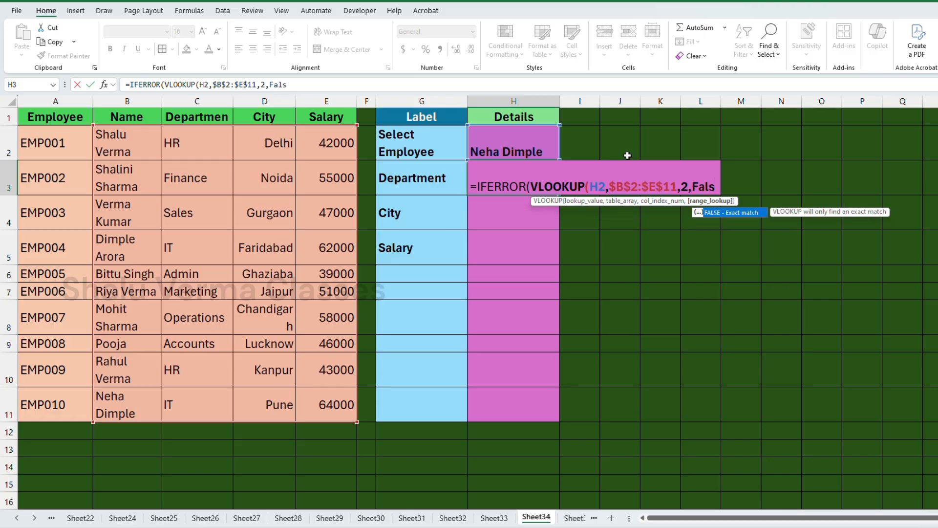
text(e)
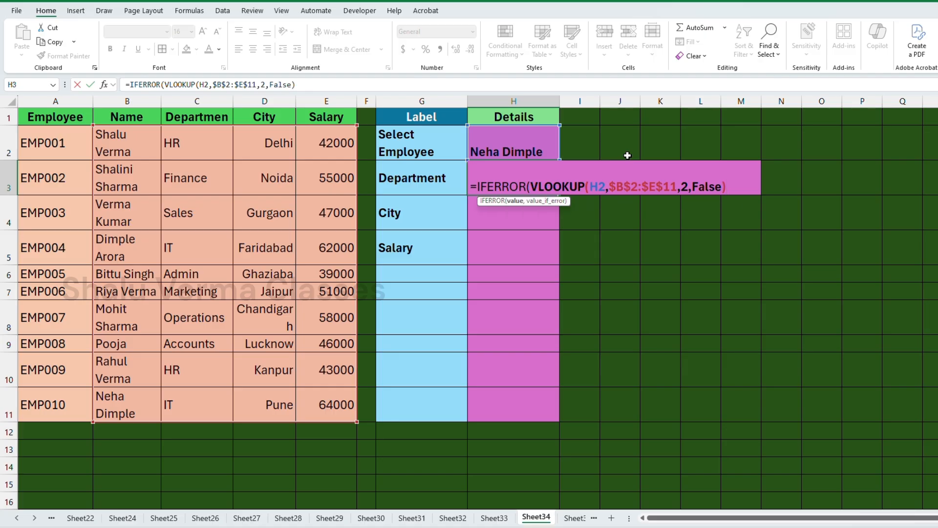
text( ,"Not)
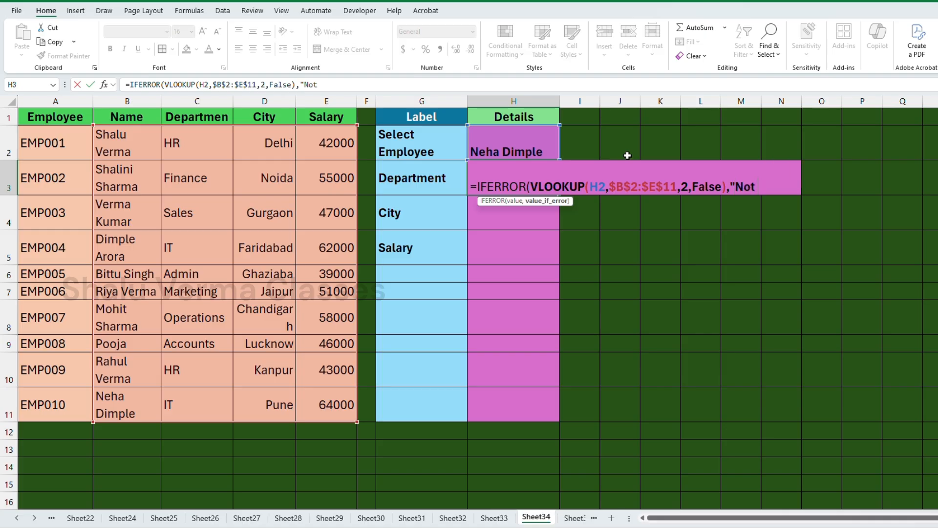
text( Found"))
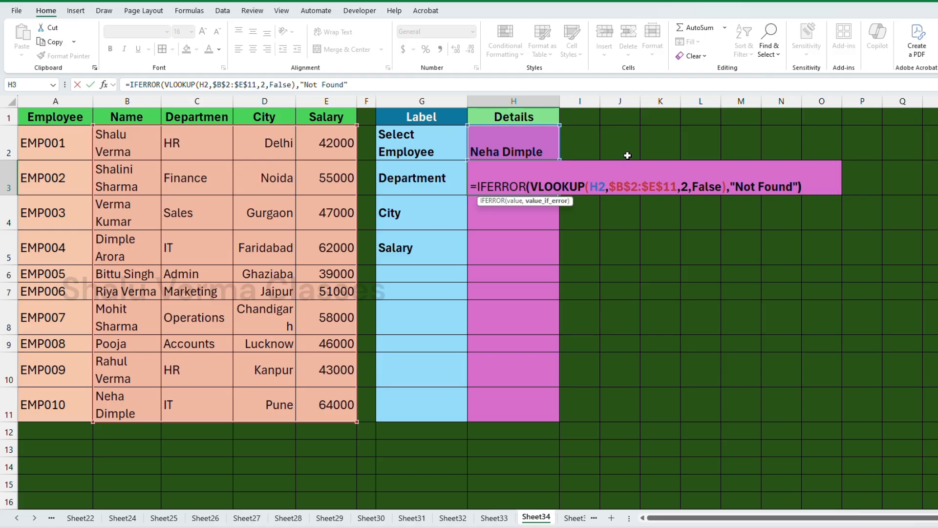
key(Return)
click(483, 176)
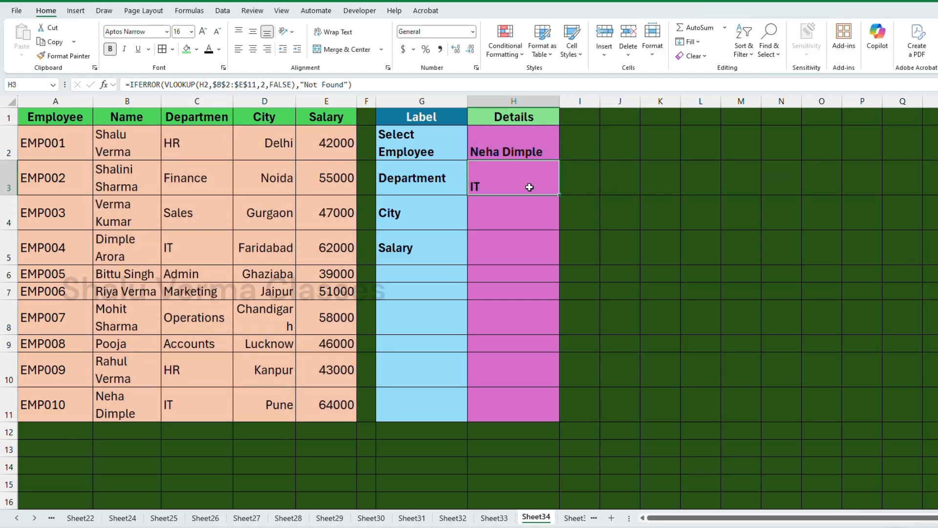
Copy H3's formula text into the city cell H4 and set its VLOOKUP column index to 3
double_click(501, 186)
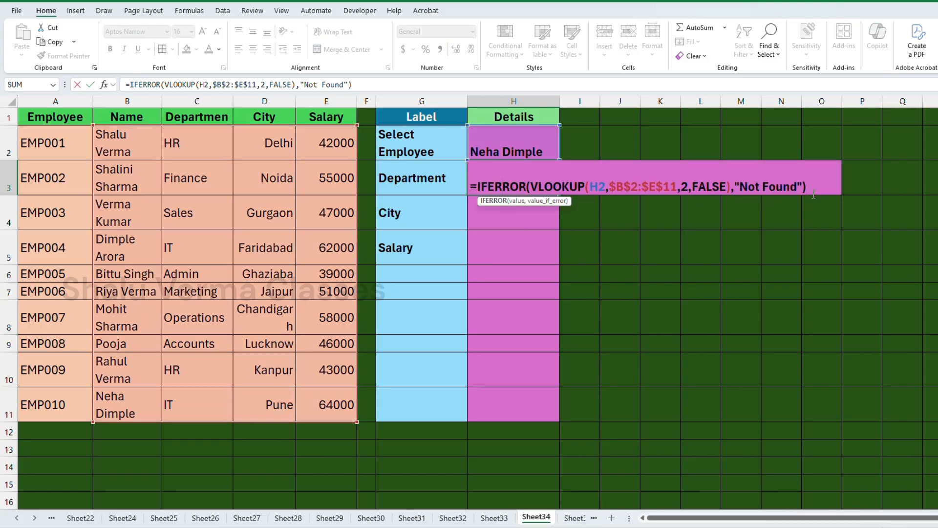
drag(826, 184, 470, 186)
key(ctrl+c)
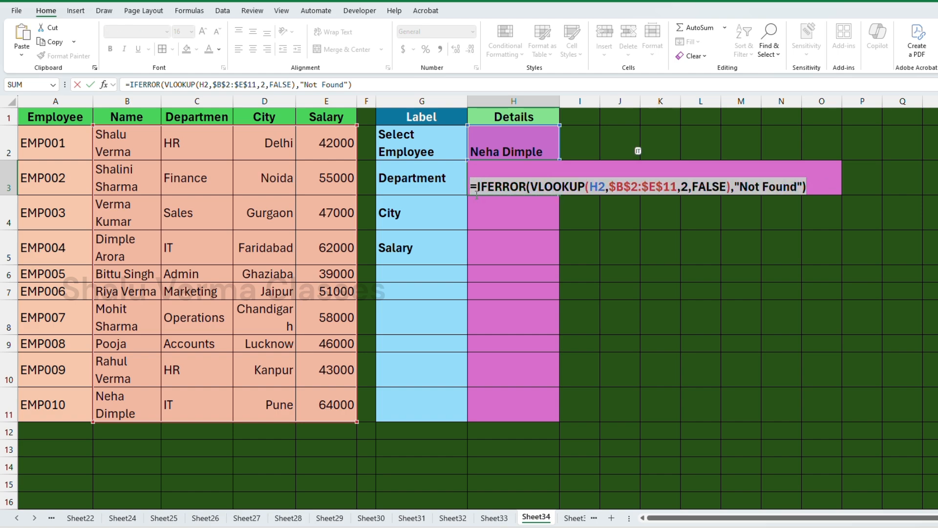
key(Return)
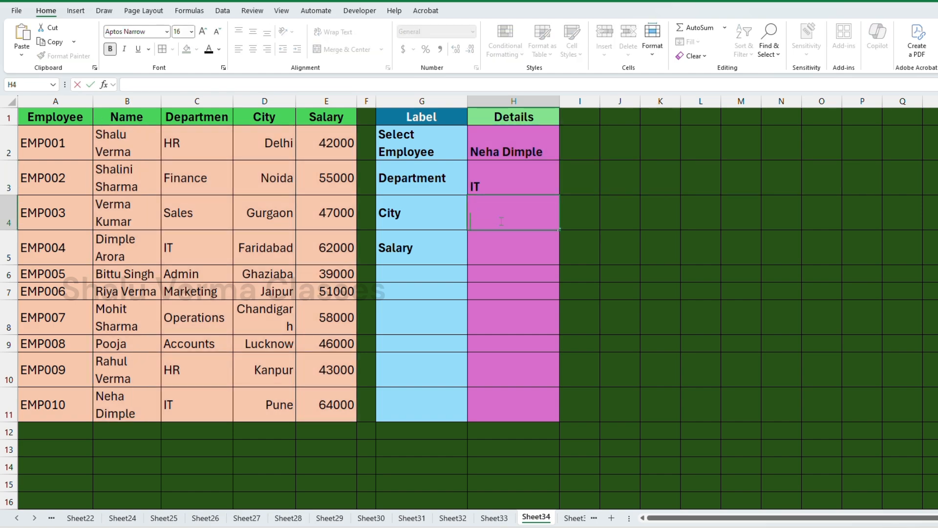
key(ctrl+v)
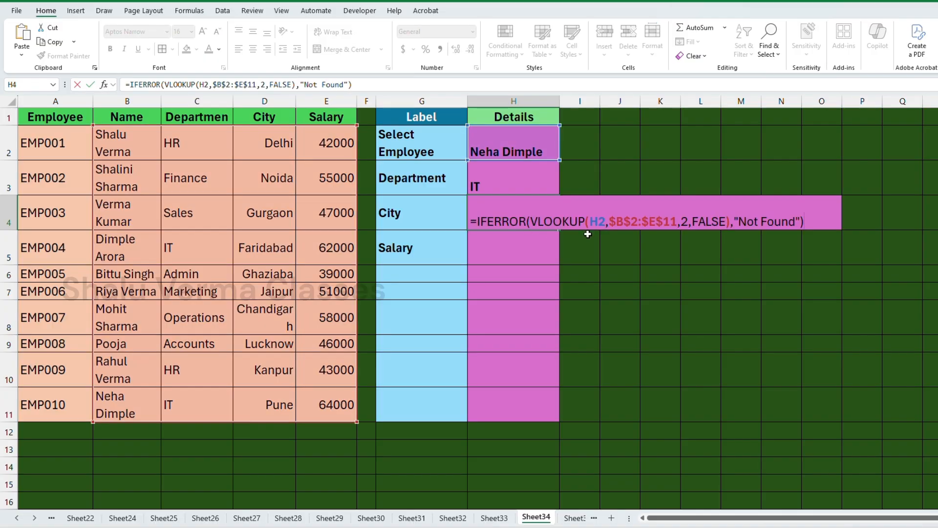
click(689, 222)
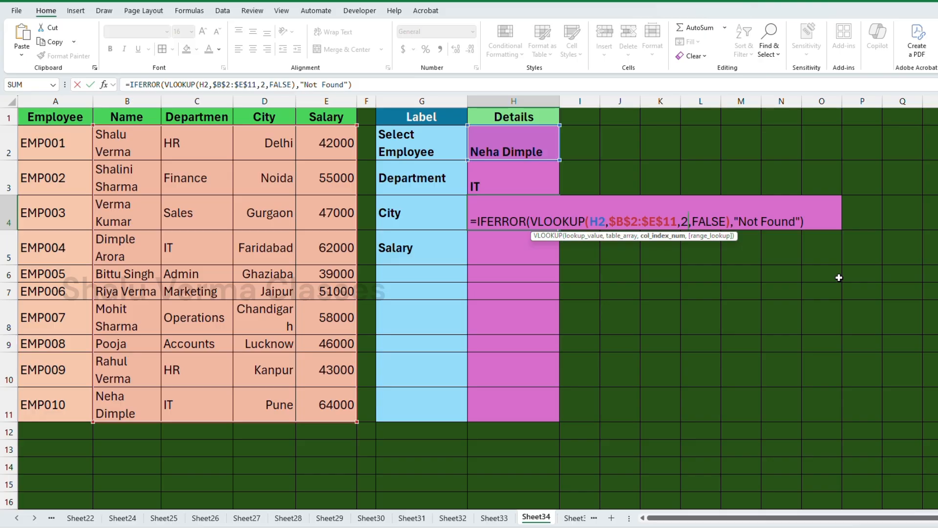
key(BackSpace)
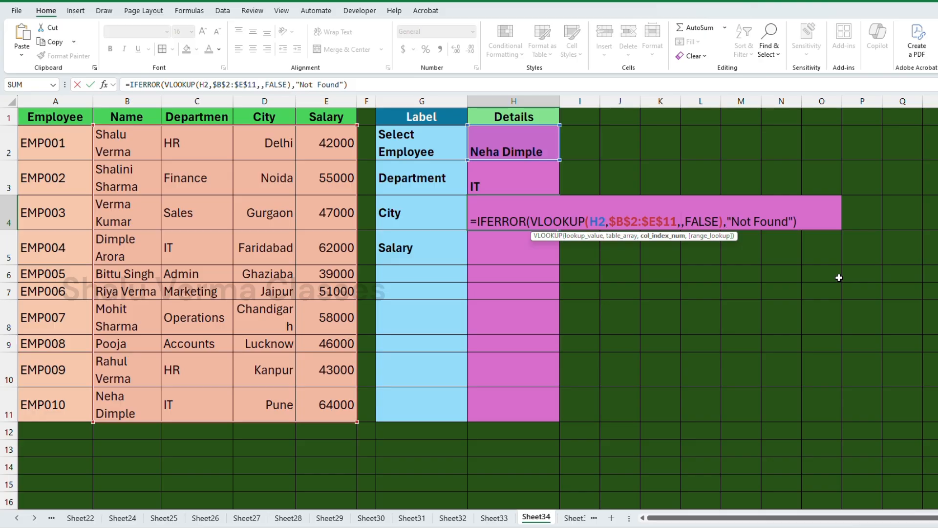
text(3)
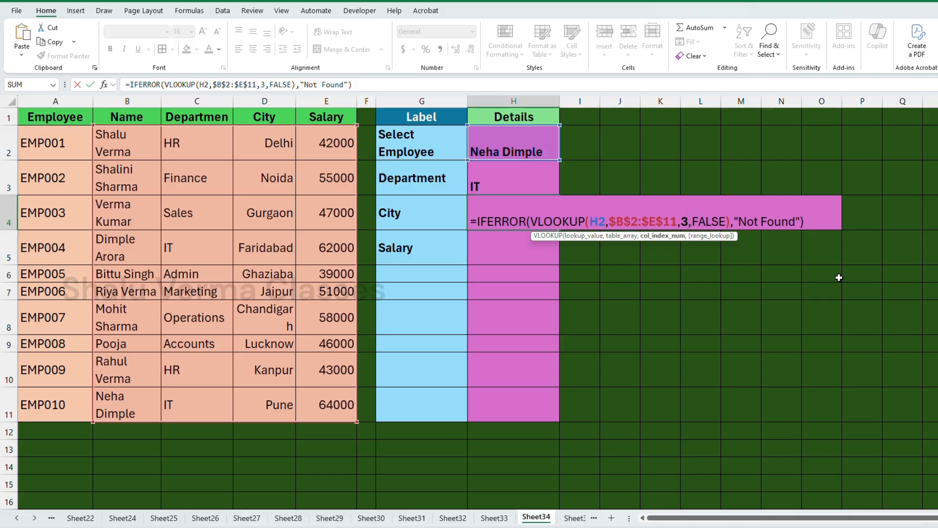
key(Return)
click(521, 220)
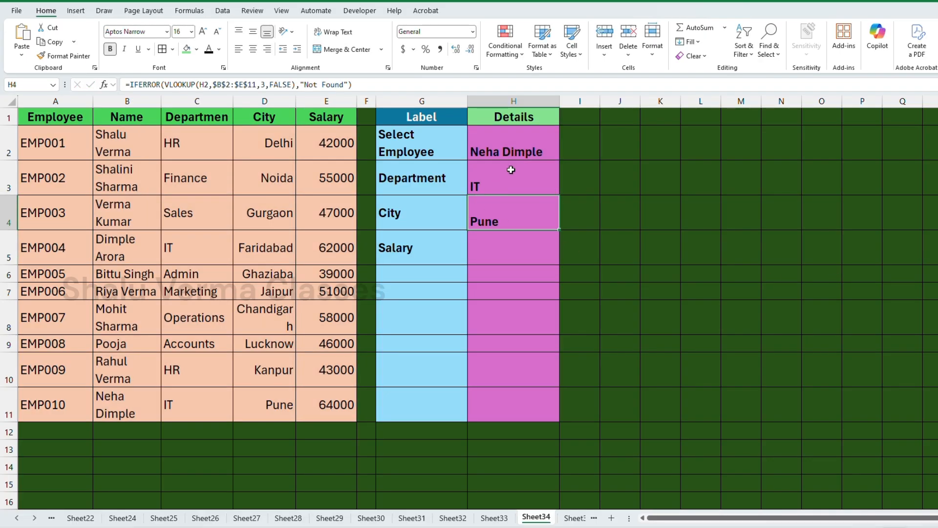
Compare the department and city results in H3:H4 with the selected employee's record in row 11
click(511, 151)
drag(121, 397, 243, 408)
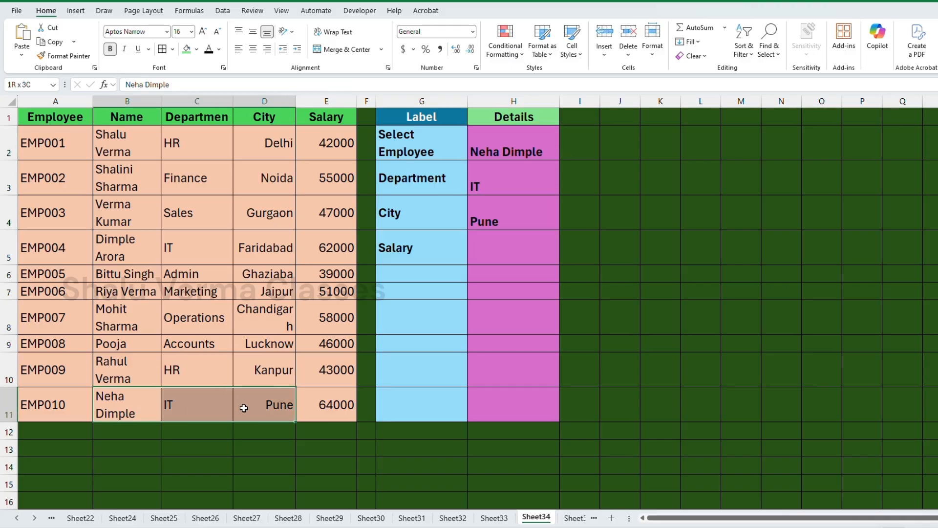
click(509, 220)
Paste the copied IFERROR/VLOOKUP formula text into the salary cell H5 and set its column index to 4
click(494, 258)
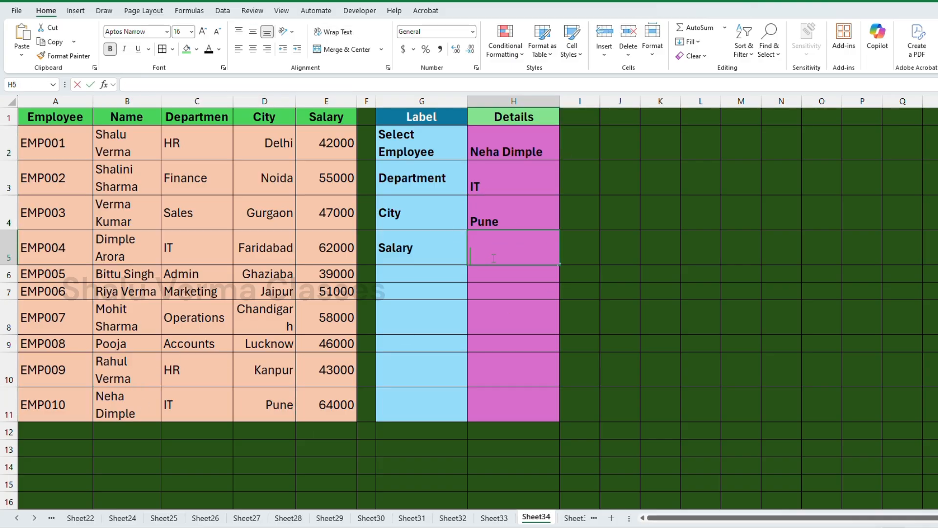
double_click(493, 258)
key(ctrl+v)
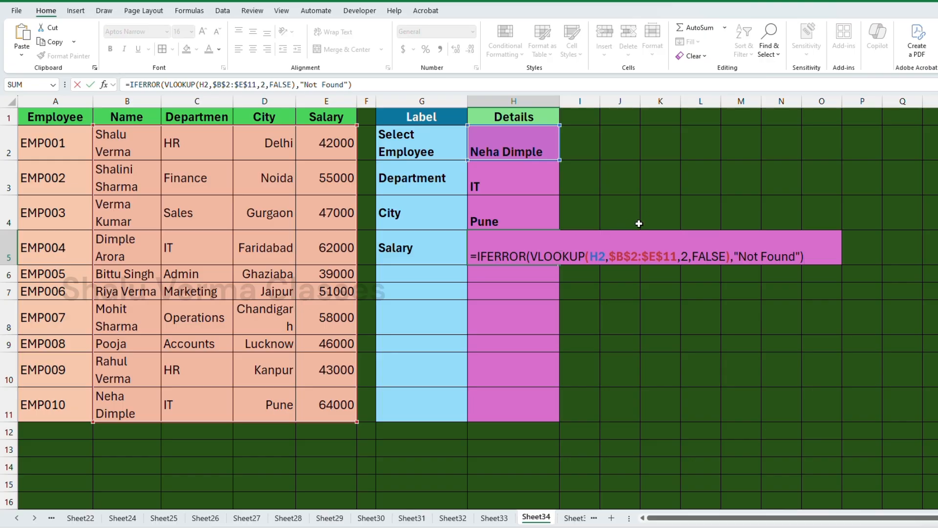
double_click(683, 256)
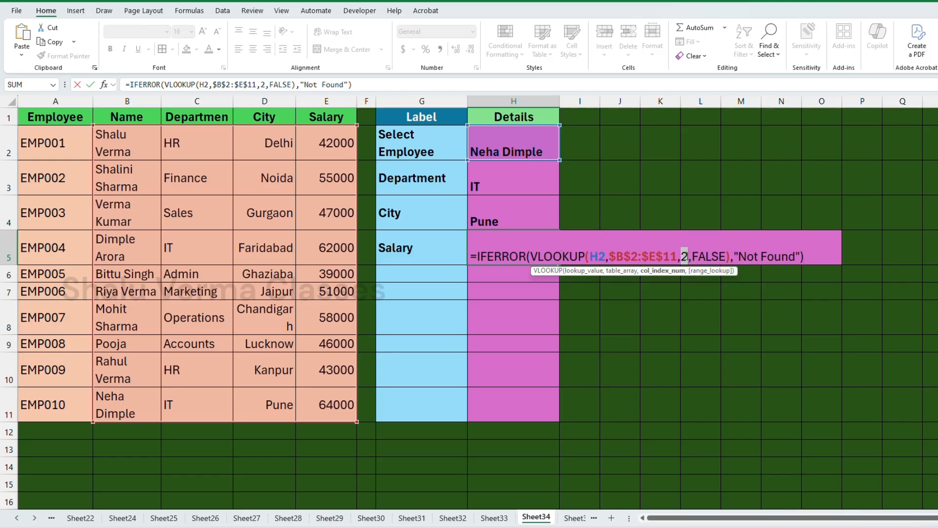
text(4)
key(Return)
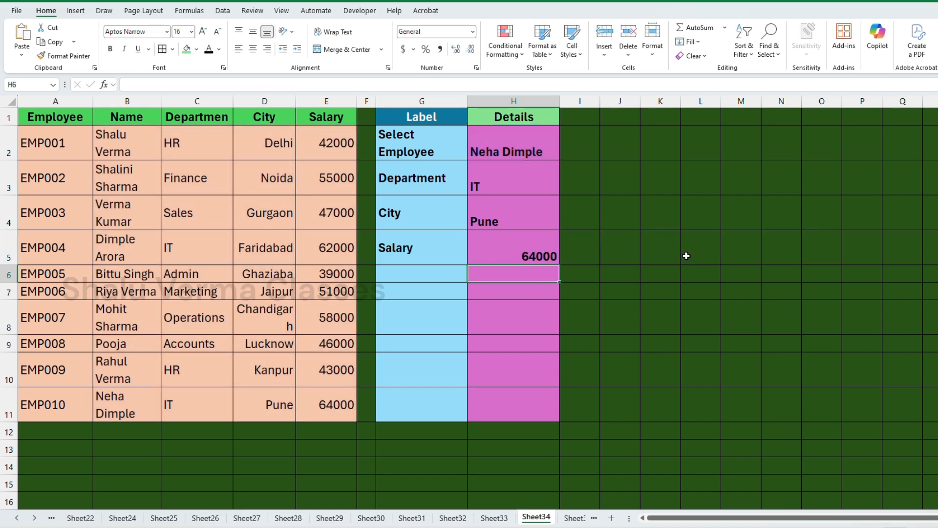
Test the lookup by choosing the employees from rows 4, 6 and 8 in turn in H2's drop-down list
click(527, 237)
click(507, 159)
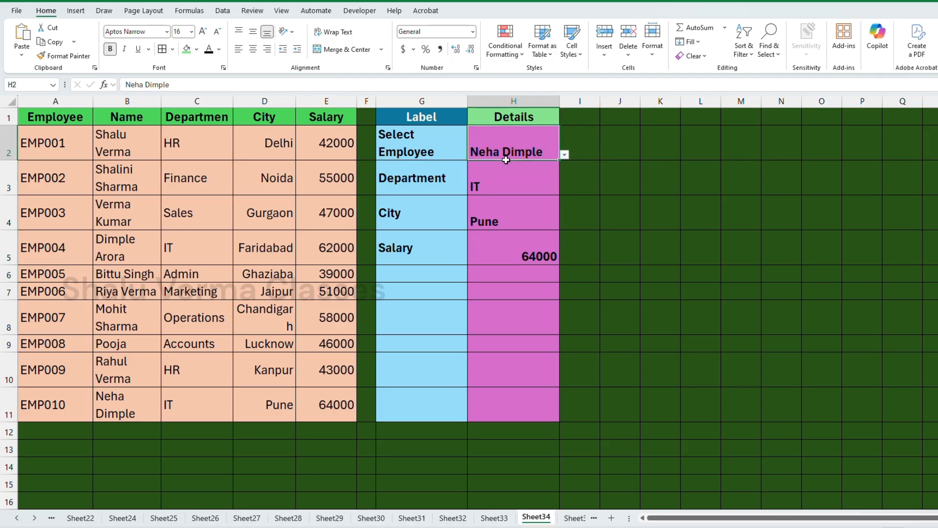
click(564, 155)
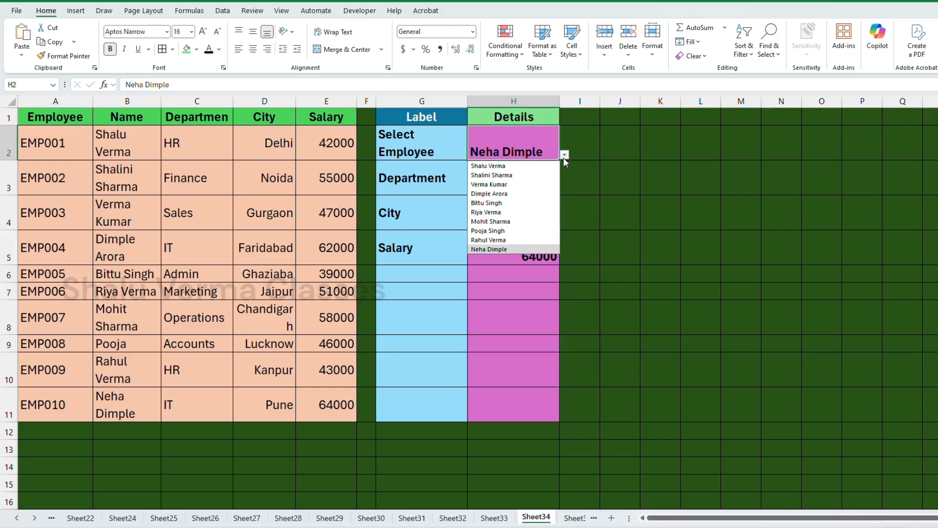
click(493, 185)
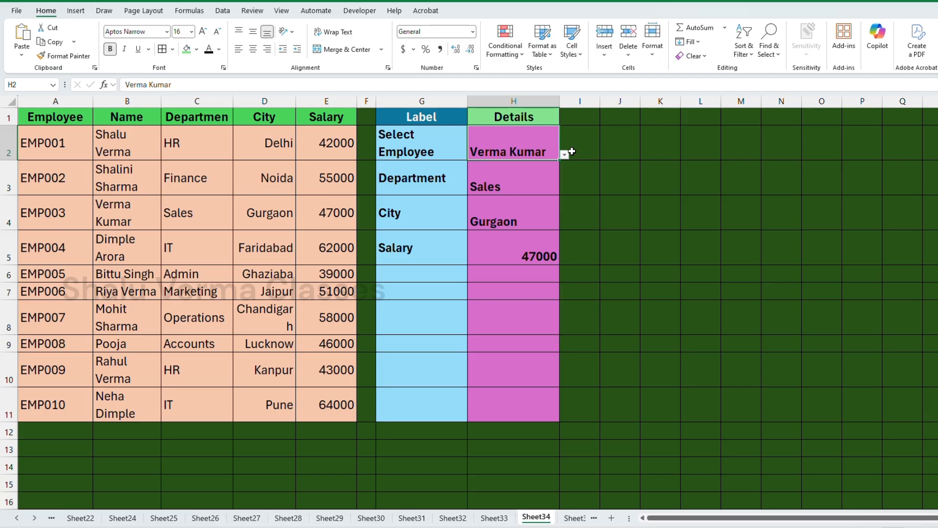
click(564, 154)
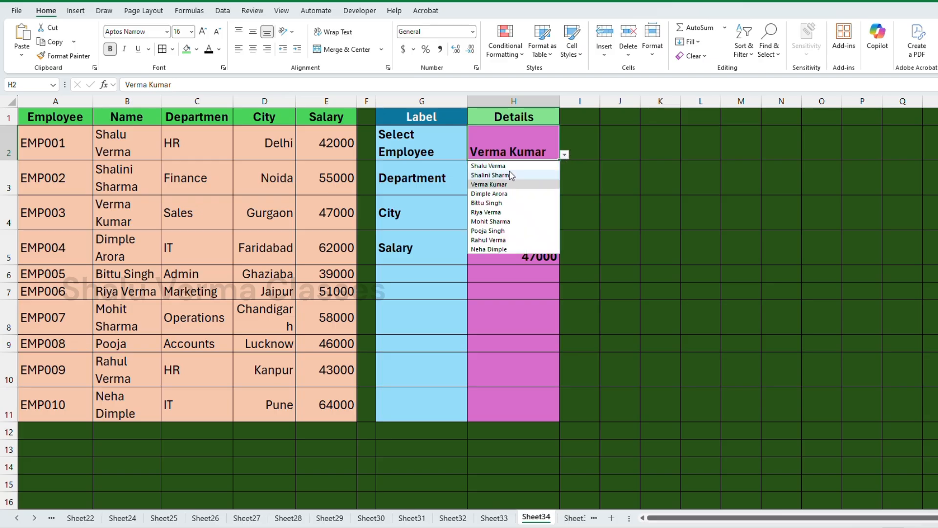
click(488, 203)
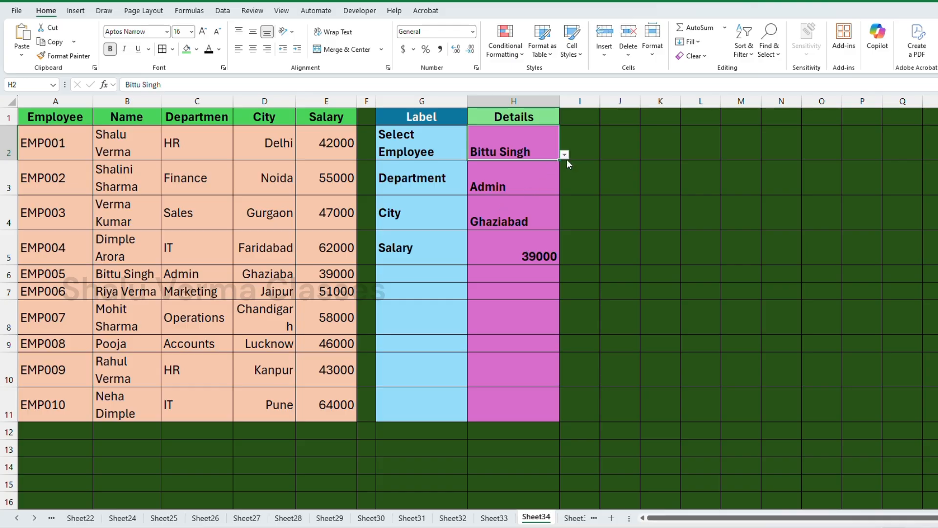
click(564, 154)
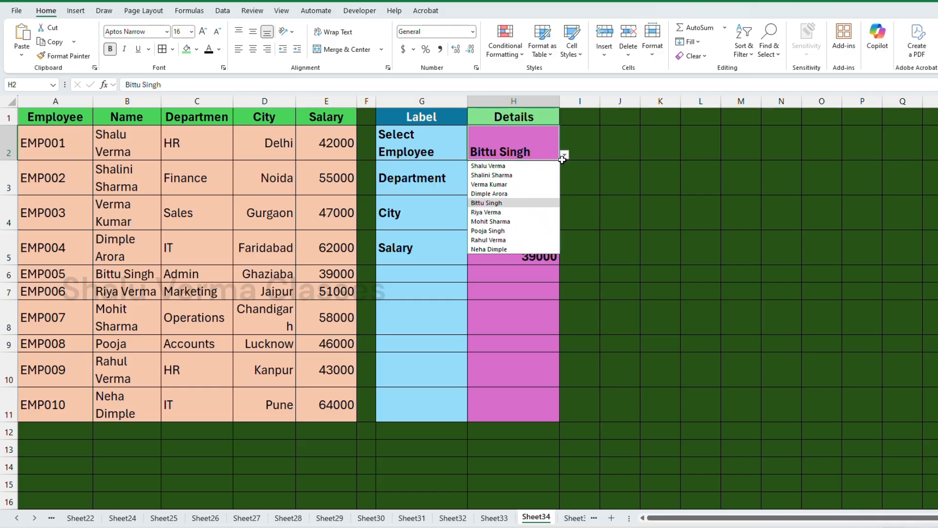
click(490, 222)
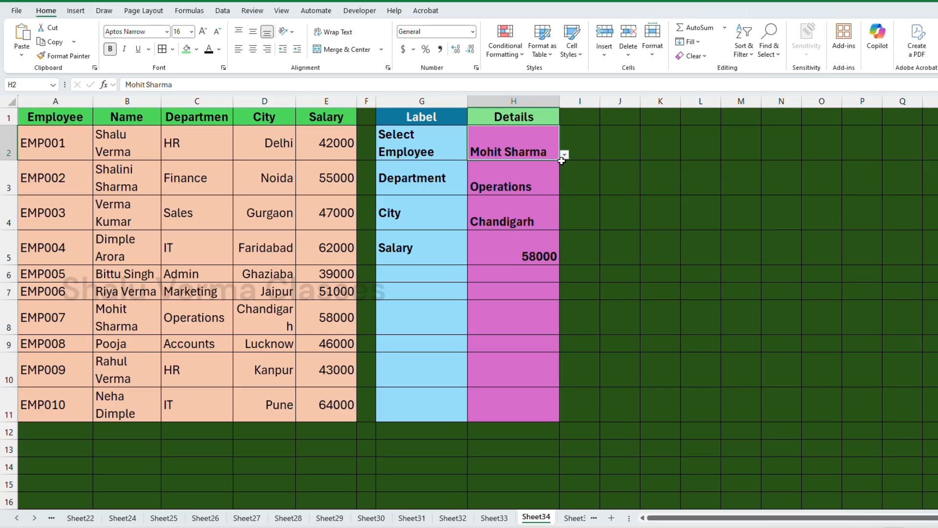
Compare the lookup results in H2:H5 with the selected employee's source record in B8:E8
drag(528, 150, 528, 246)
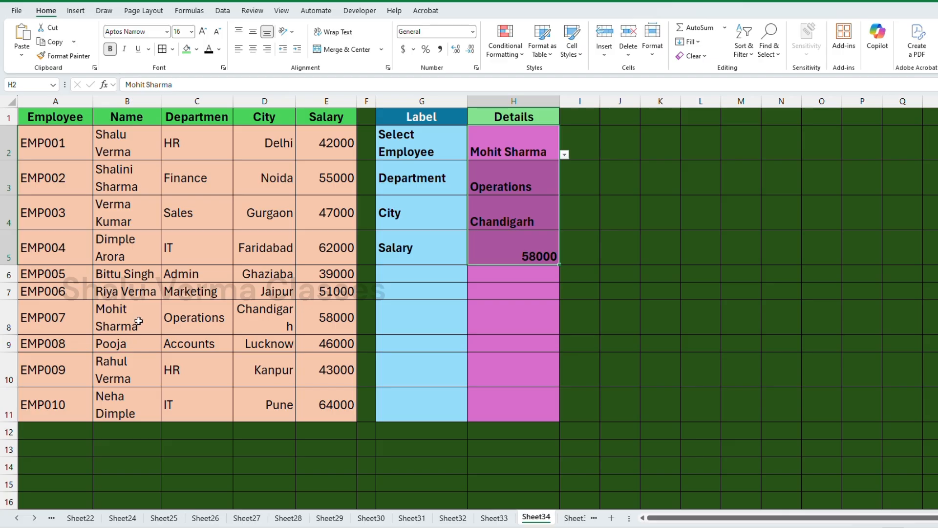
drag(134, 320, 302, 317)
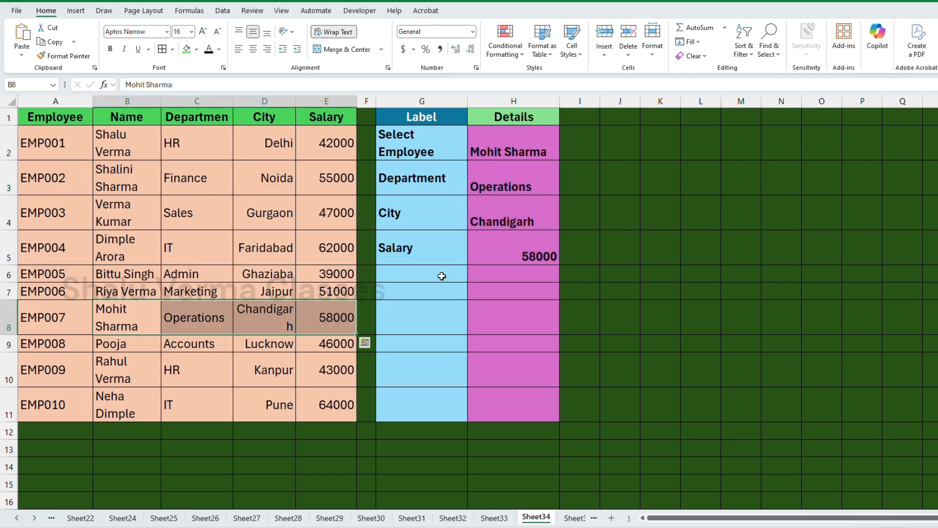
click(515, 249)
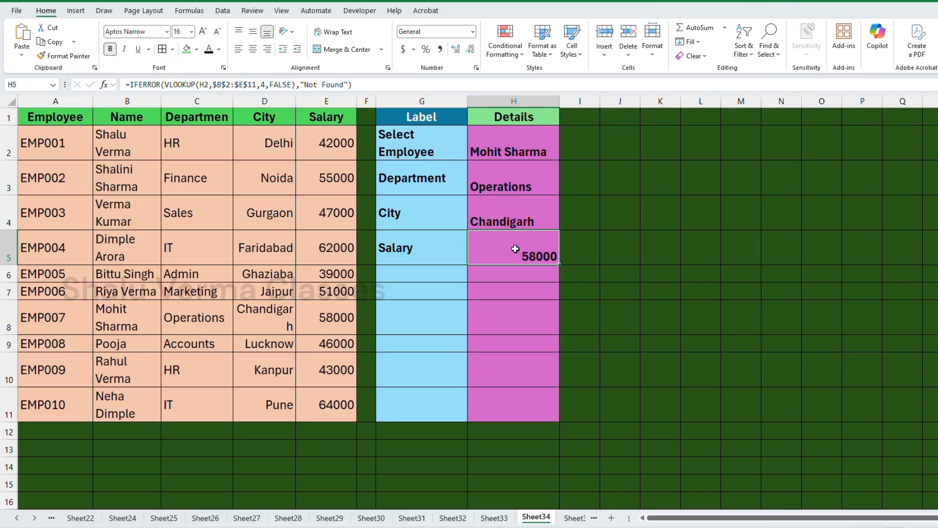
click(490, 314)
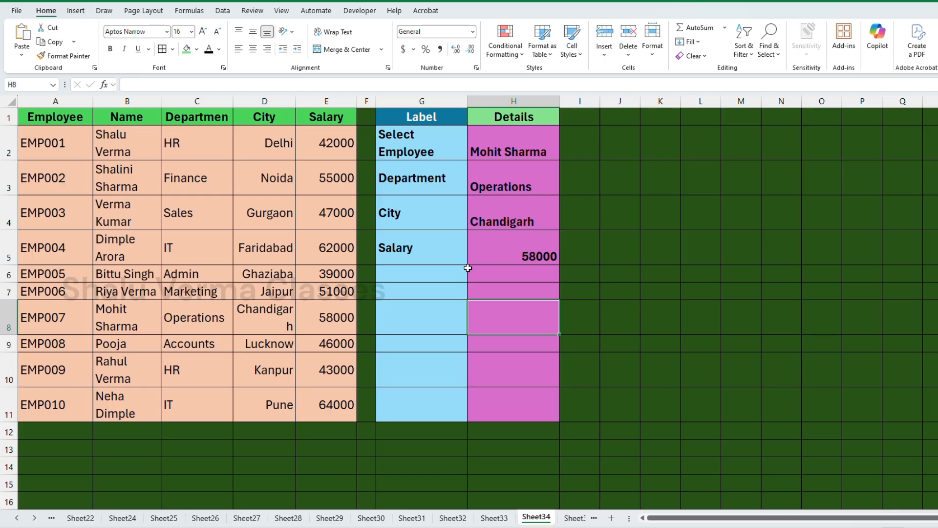
click(526, 199)
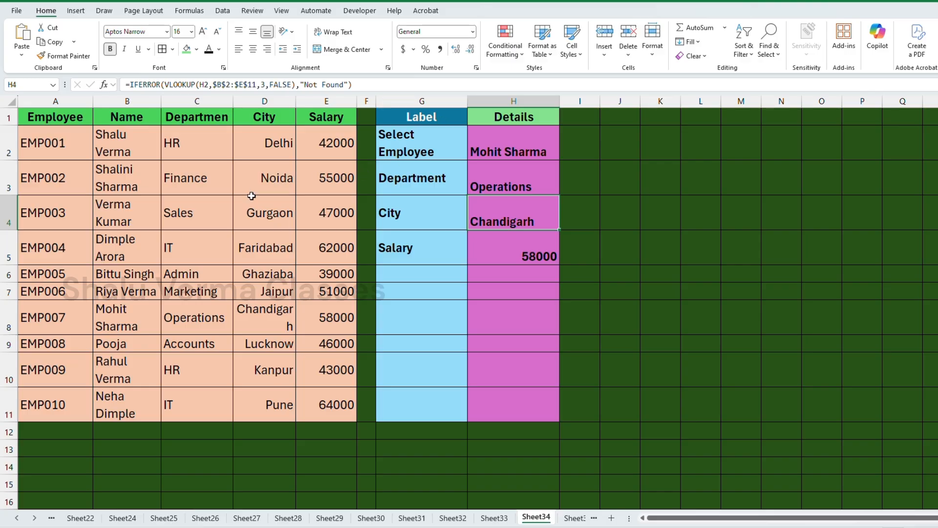
click(240, 215)
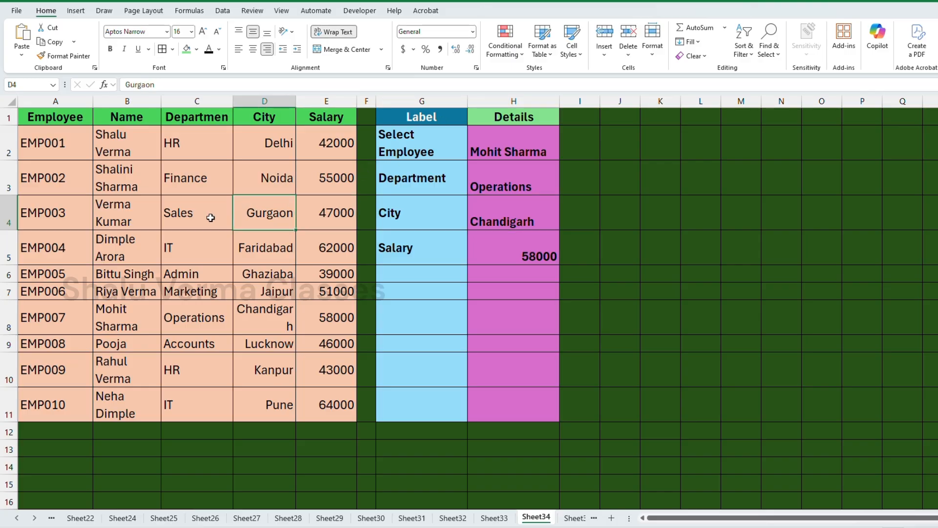
drag(108, 195, 446, 203)
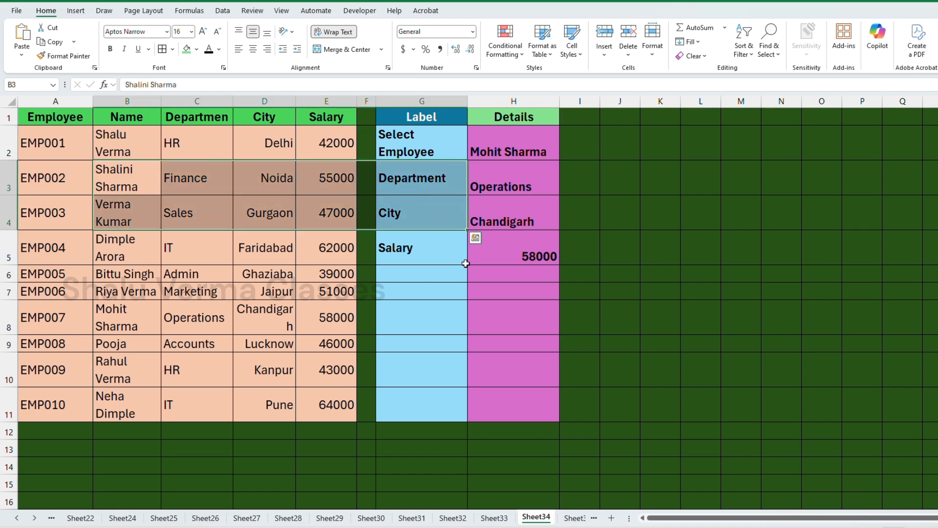